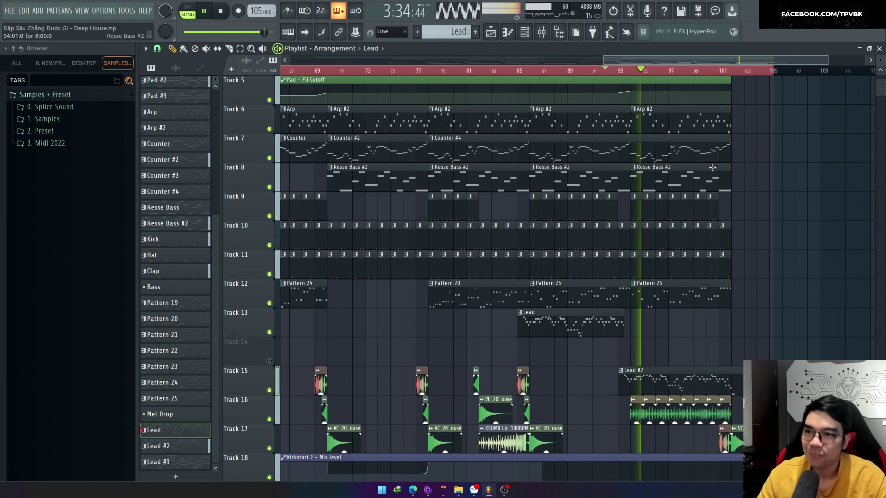
pyautogui.hscroll(3, 716, 194)
pyautogui.scroll(2, 686, 263)
pyautogui.scroll(1, 668, 272)
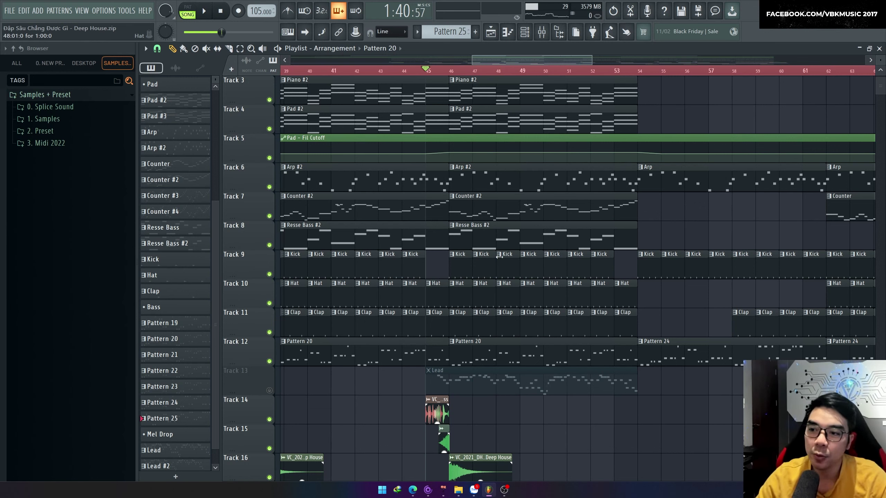
# Step: Play the arrangement from around bar 41 to review the section leading into the drop
pyautogui.click(379, 73)
pyautogui.scroll(2, 417, 173)
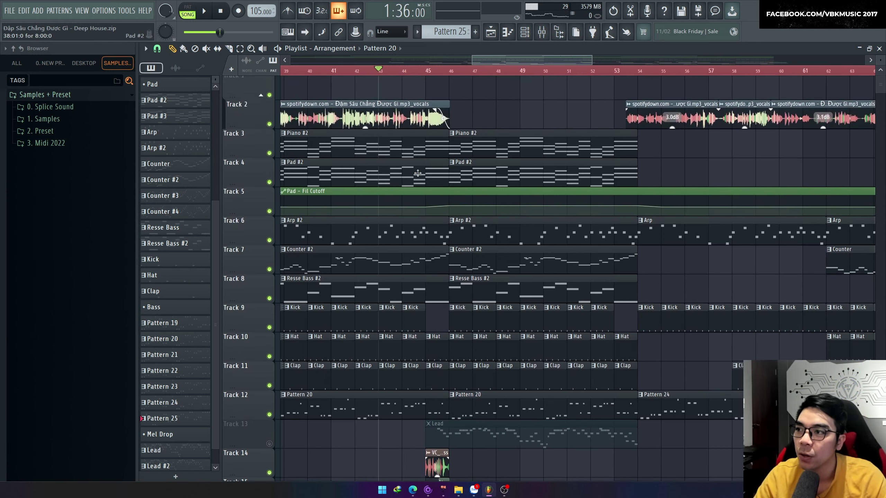
pyautogui.scroll(-2, 430, 71)
pyautogui.scroll(2, 429, 72)
pyautogui.hscroll(-2, 430, 71)
pyautogui.click(449, 73)
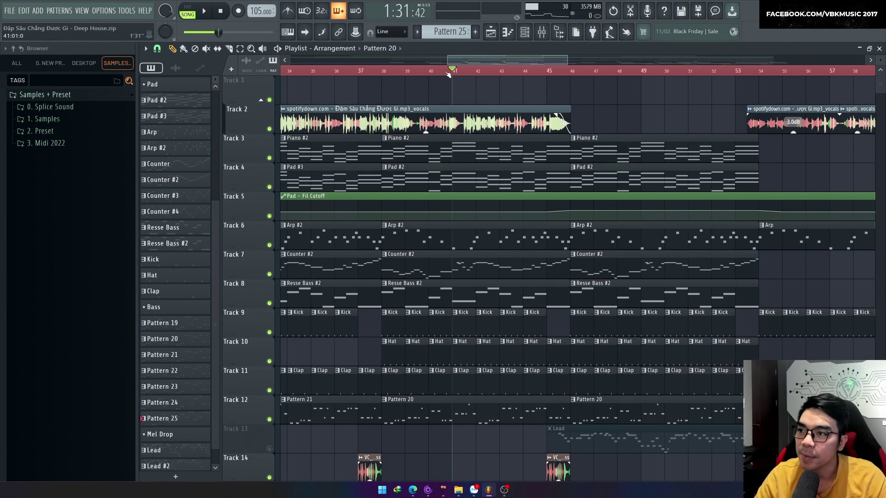
pyautogui.scroll(2, 454, 82)
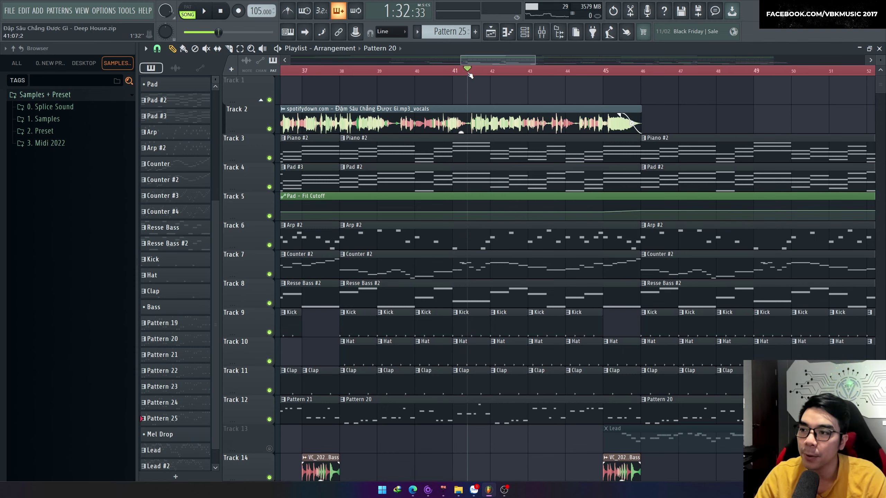
pyautogui.press('space')
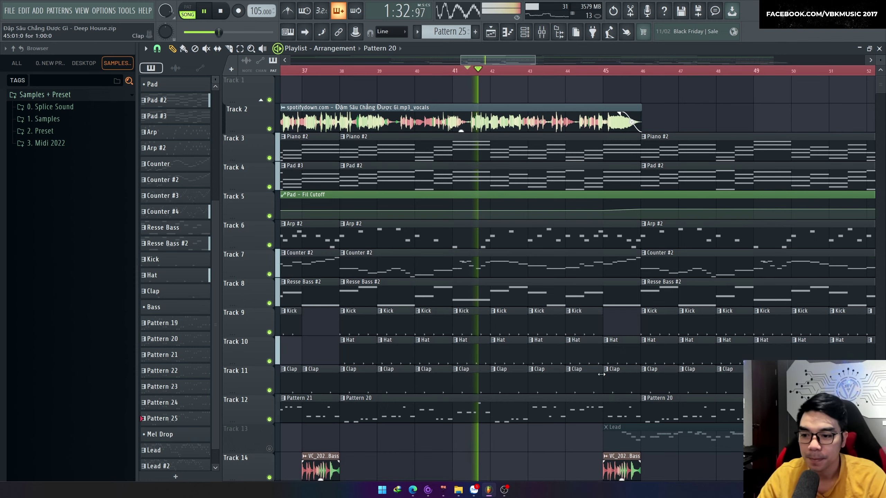
pyautogui.scroll(-2, 591, 381)
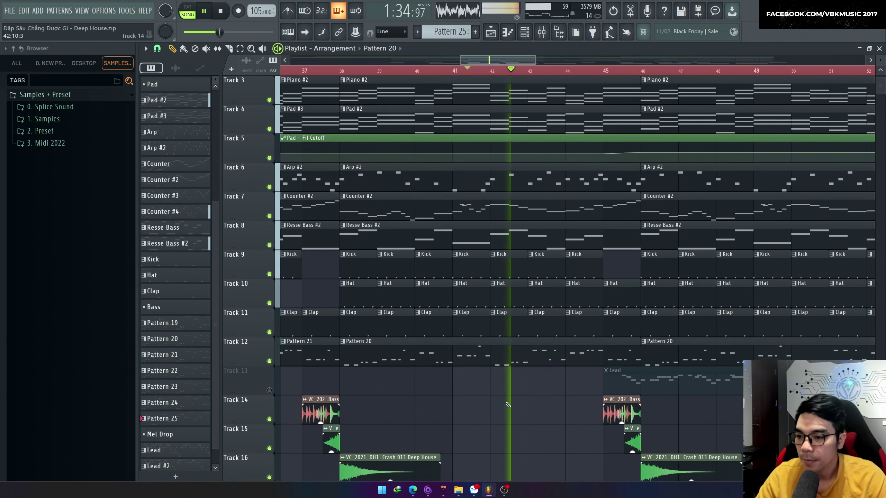
pyautogui.scroll(-1, 496, 404)
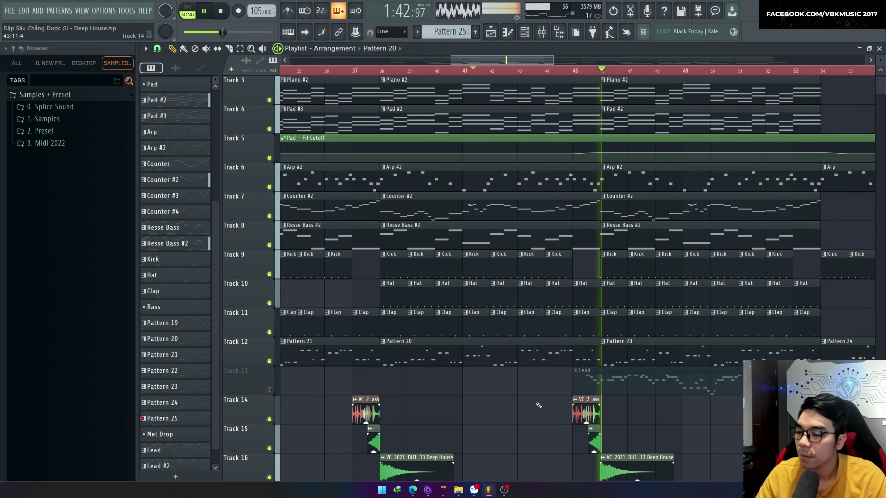
# Step: Insert an empty track at Track 14, moving the sample clips there one track down
pyautogui.rightClick(259, 409)
pyautogui.click(261, 406)
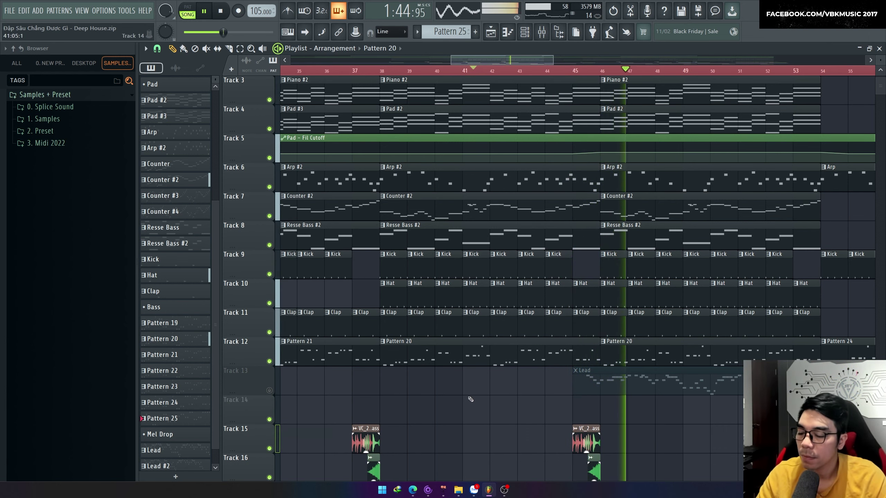
pyautogui.scroll(-2, 469, 399)
pyautogui.scroll(2, 677, 424)
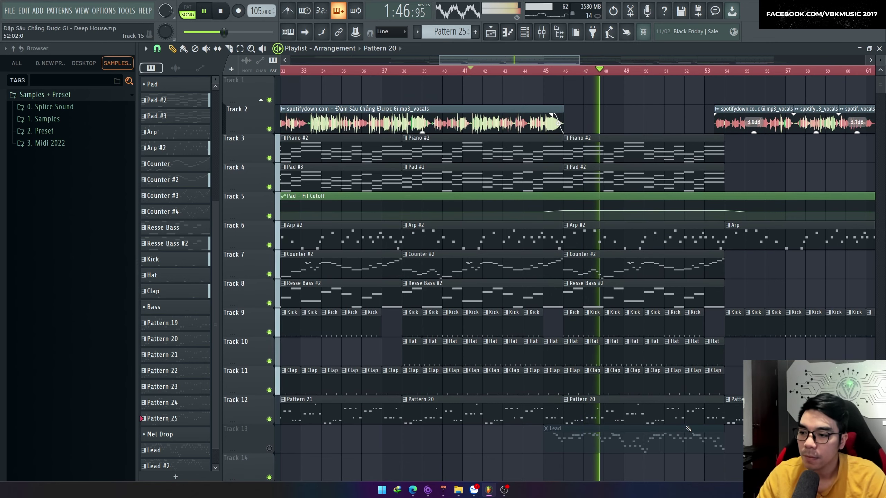
# Step: Listen to the arrangement through to about bar 55, checking the section after the first vocal, and stop playback
pyautogui.scroll(-2, 692, 429)
pyautogui.scroll(2, 700, 427)
pyautogui.scroll(1, 707, 424)
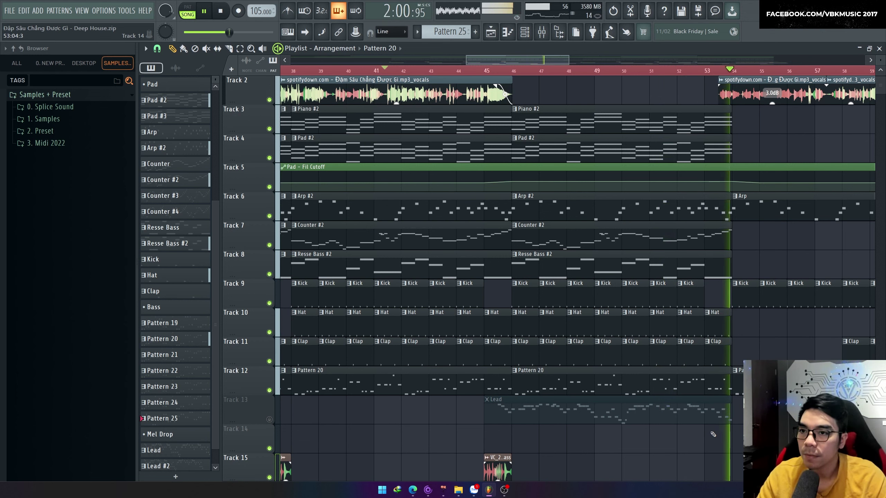
pyautogui.scroll(-2, 602, 416)
pyautogui.scroll(3, 719, 438)
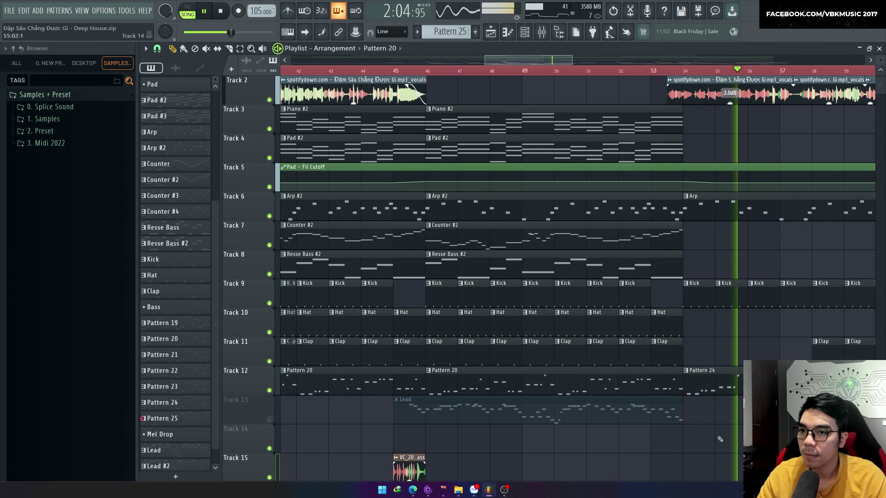
pyautogui.press('space')
# Step: Create a new pattern named Lead and place a clip of it on Track 14 at bar 46
pyautogui.press('F4')
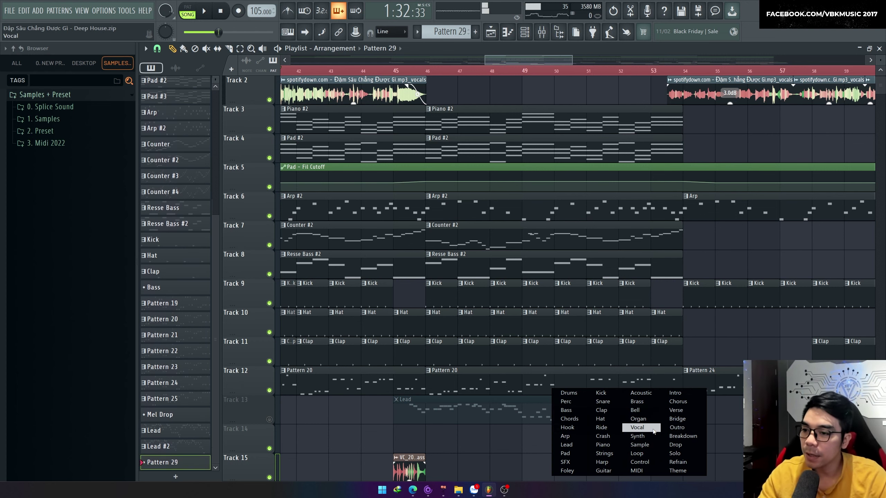
pyautogui.click(579, 432)
pyautogui.write('Lead')
pyautogui.press('Return')
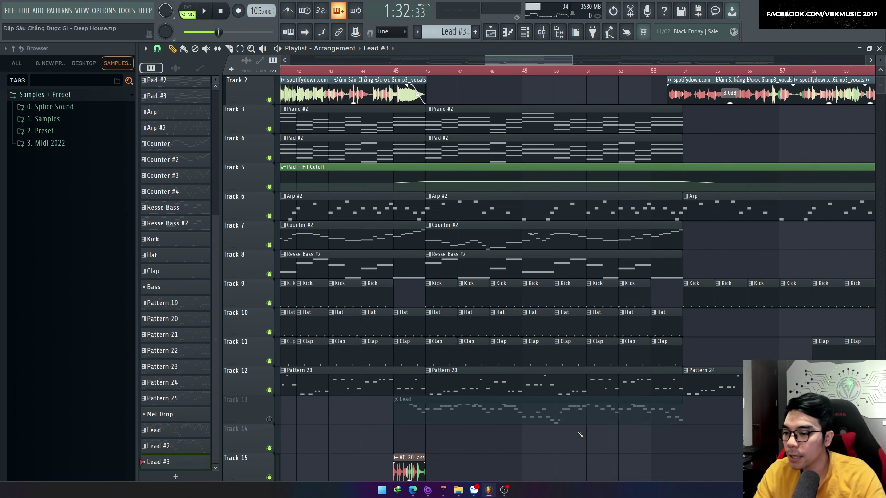
pyautogui.moveTo(434, 439)
pyautogui.mouseDown()
pyautogui.moveTo(402, 441)
pyautogui.moveTo(448, 445)
pyautogui.mouseUp()
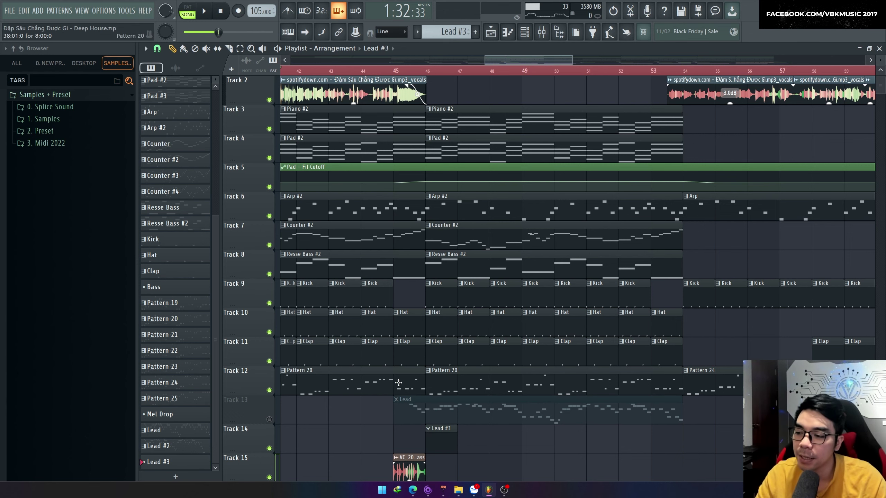
# Step: Set the playlist time selection from bar 46 to bar 54
pyautogui.scroll(2, 398, 382)
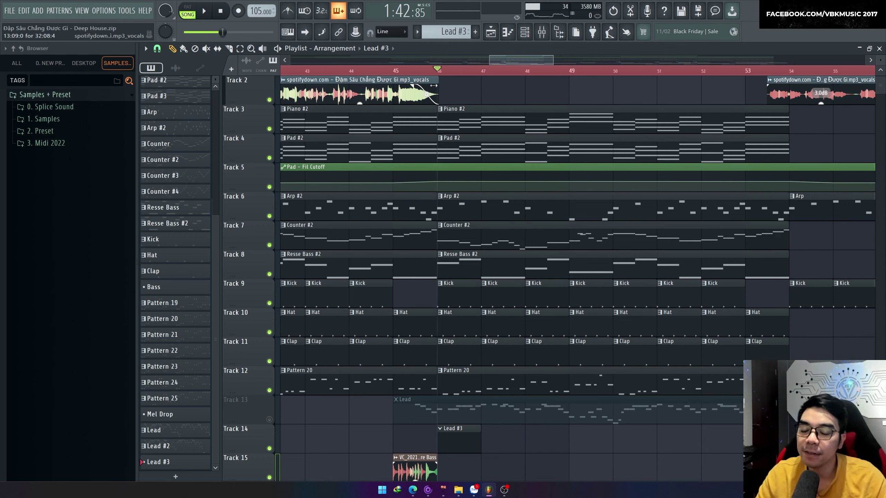
pyautogui.moveTo(465, 84); pyautogui.dragTo(794, 87)
pyautogui.hotkey('ctrl', 'd')
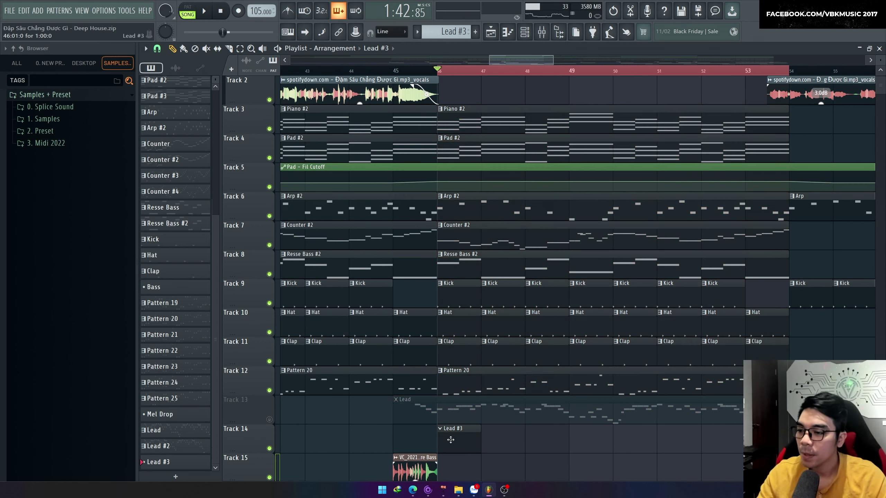
# Step: Add a Serum instrument channel to the channel rack
pyautogui.press('F6')
pyautogui.click(295, 285)
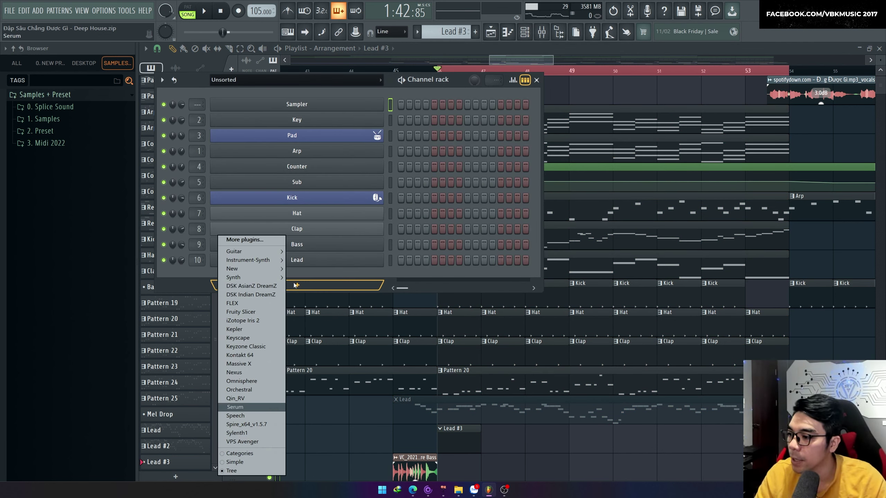
pyautogui.press('Return')
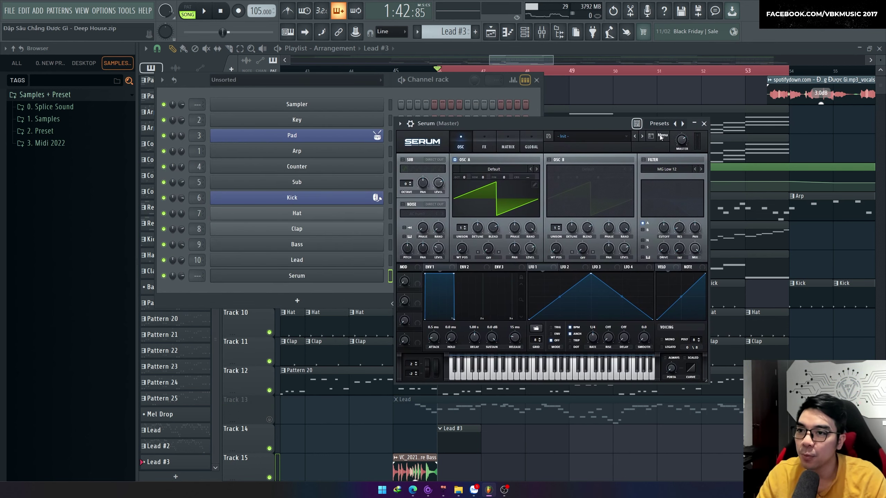
# Step: Filter Serum's preset browser by the Lead category and try presets up to LD - Main
pyautogui.click(650, 137)
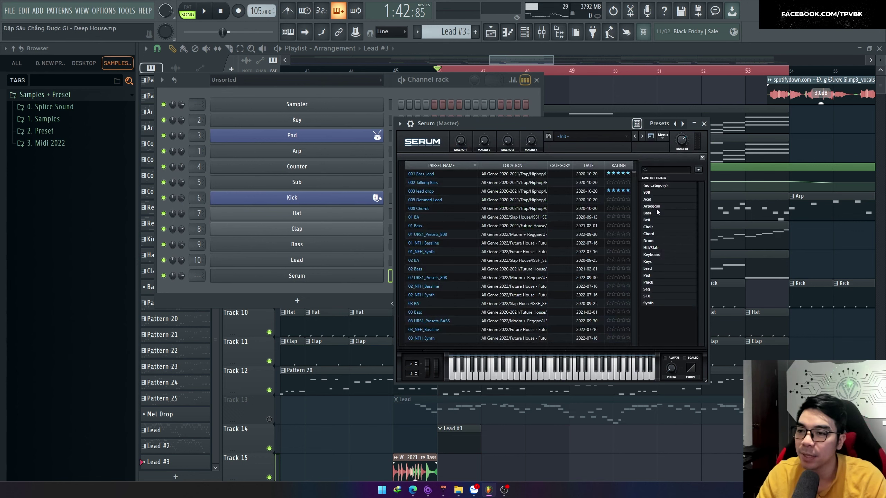
pyautogui.click(649, 268)
pyautogui.click(438, 261)
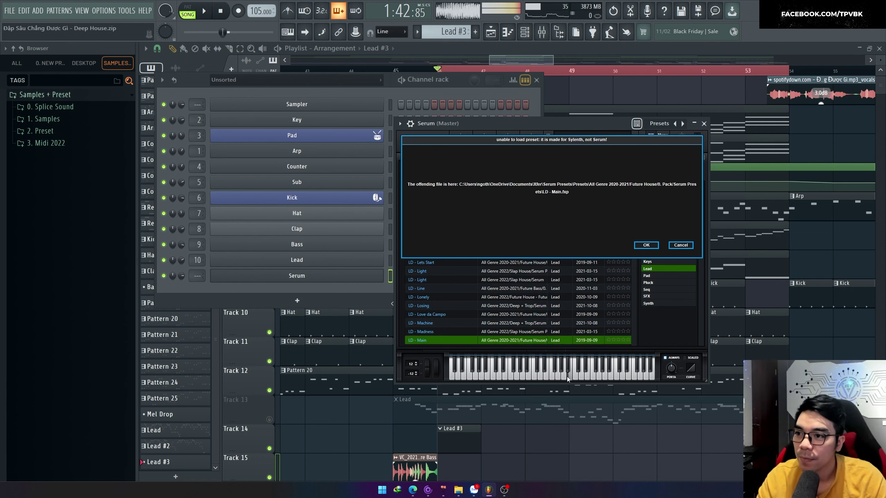
pyautogui.click(646, 245)
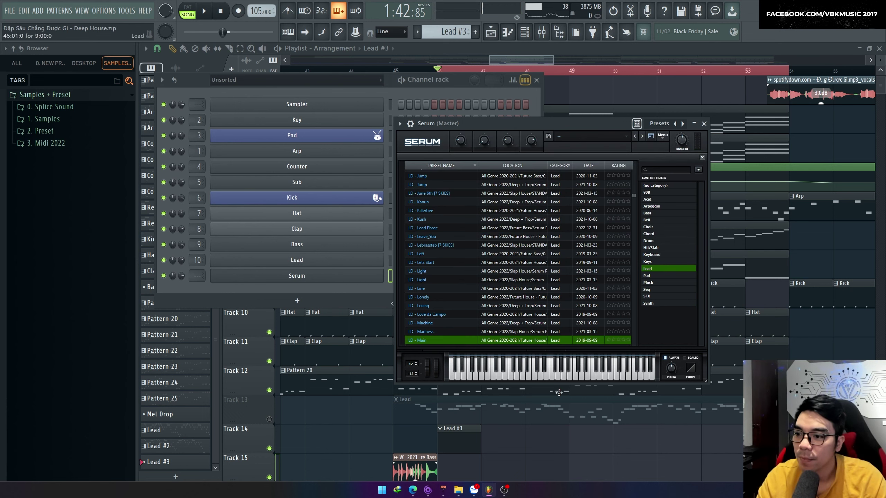
# Step: Audition further lead presets such as Lead - Mento, LEAD - Azure, LD - Rush and LD_woodblock, and load LD_vintage
pyautogui.click(562, 375)
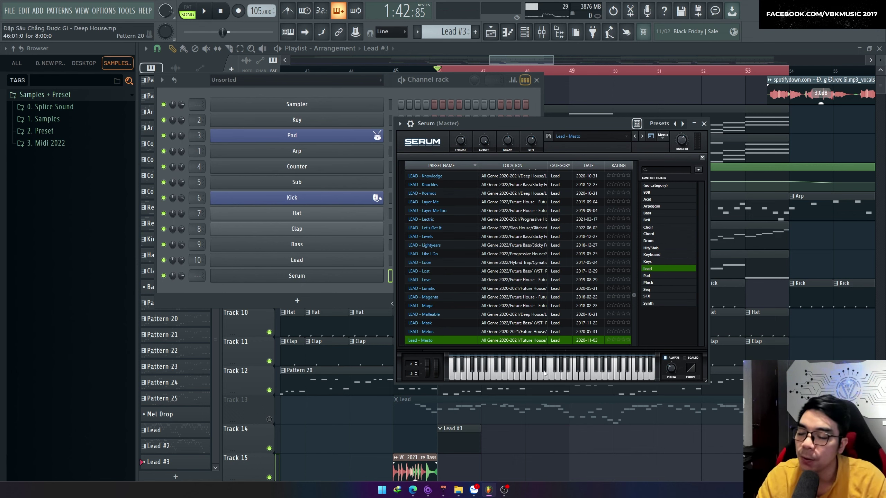
pyautogui.click(560, 379)
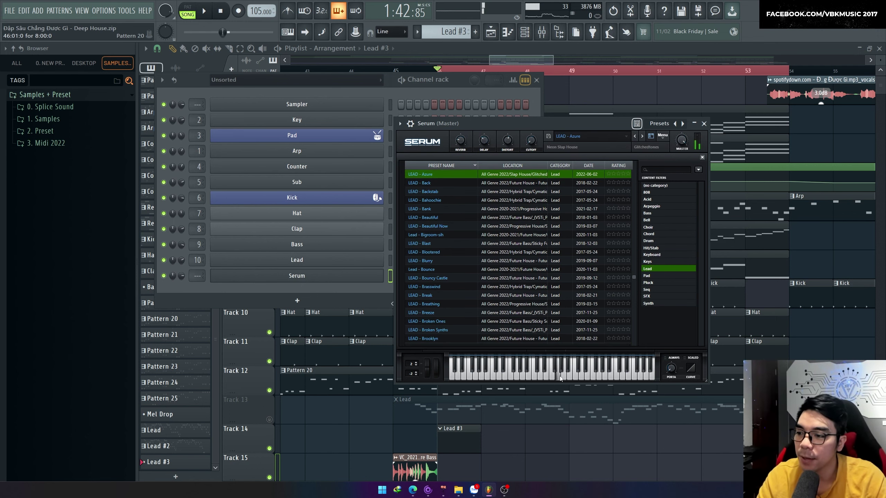
pyautogui.click(558, 378)
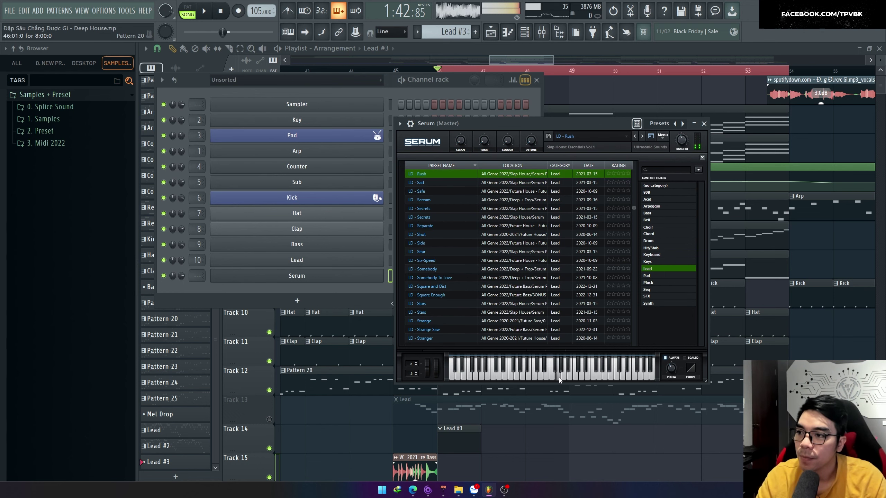
pyautogui.click(560, 379)
pyautogui.click(559, 379)
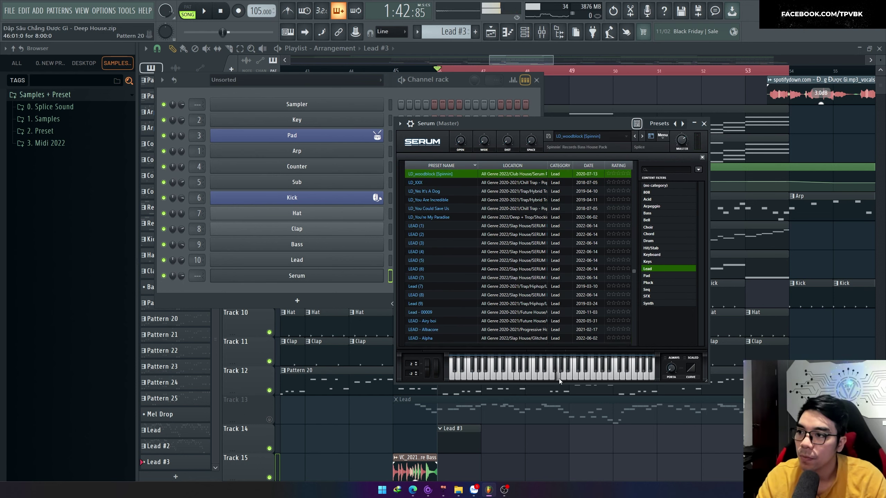
pyautogui.click(560, 379)
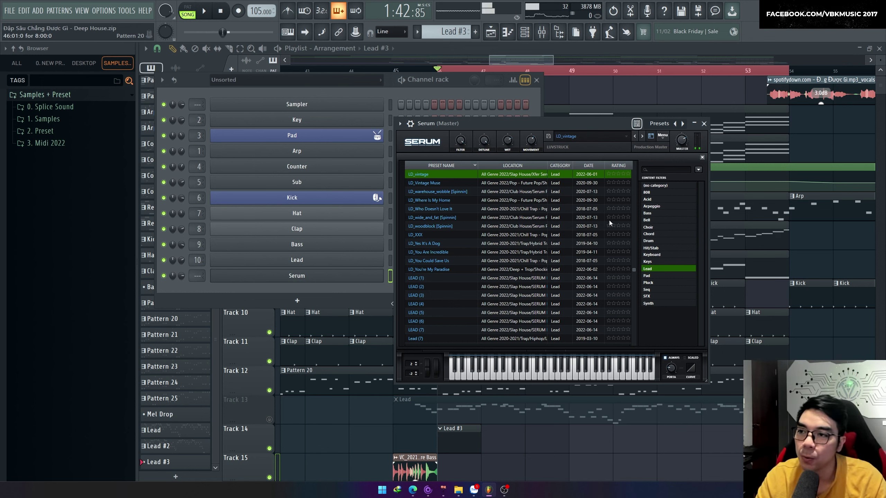
# Step: Shape Serum's Envelope 1 into a pluck with minus infinity sustain and about 889 ms decay, and close the plugin
pyautogui.click(650, 137)
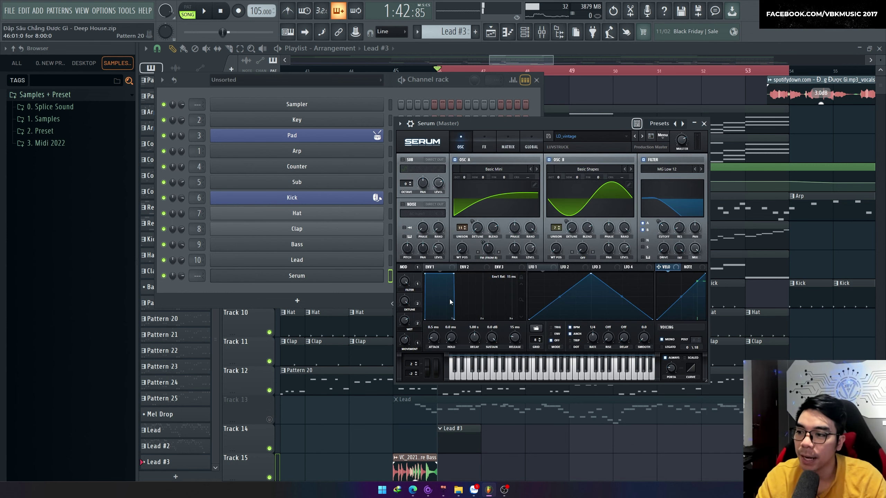
pyautogui.moveTo(453, 276); pyautogui.dragTo(451, 296)
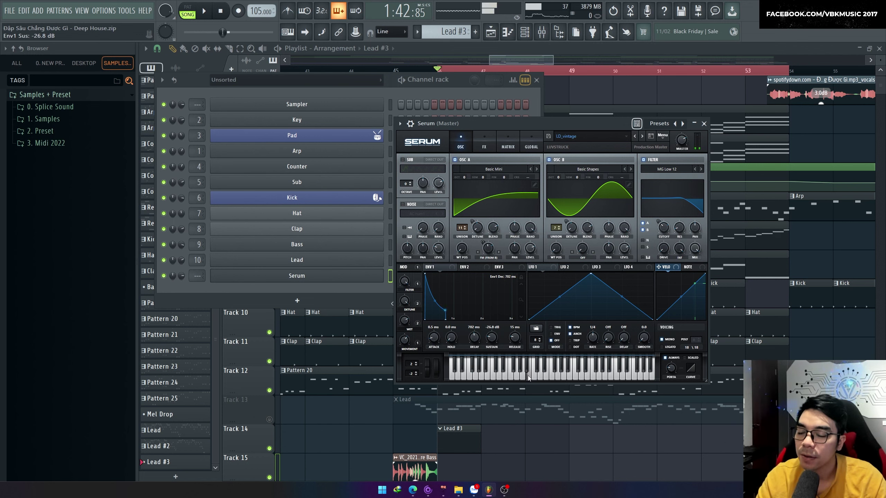
pyautogui.click(545, 379)
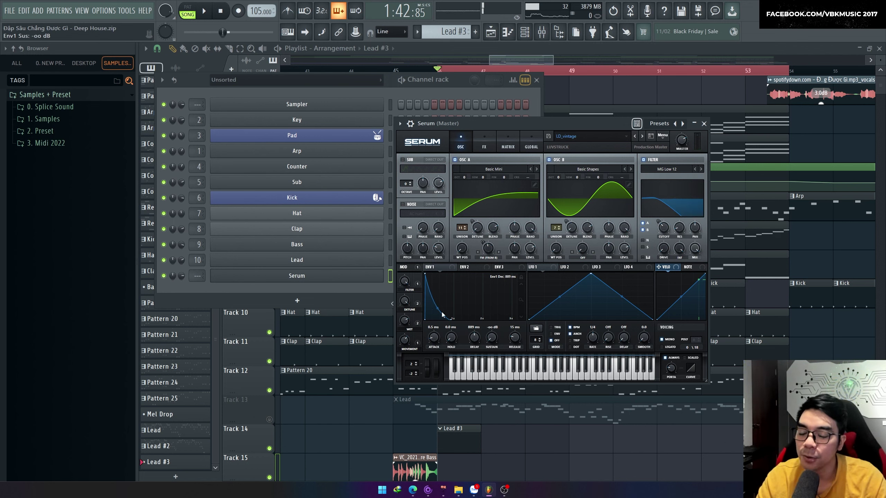
pyautogui.click(697, 126)
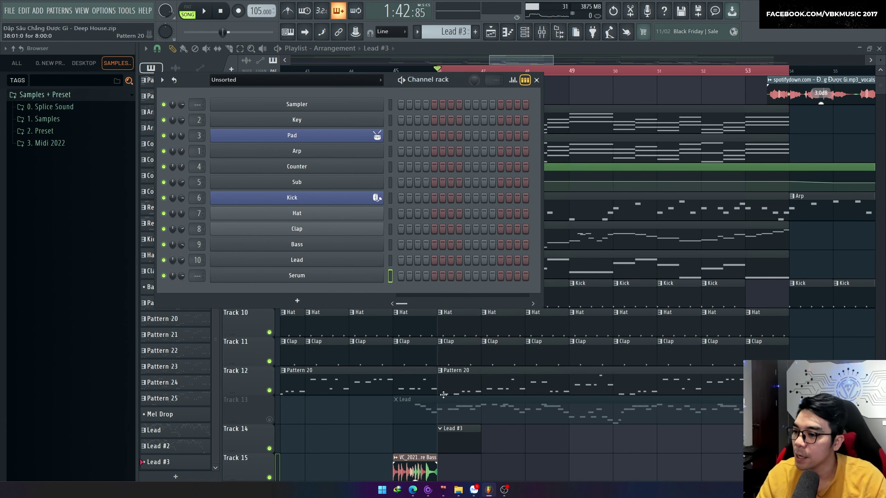
# Step: Check the chord notes of the Piano #2 clip at bar 46 in the piano roll
pyautogui.press('F6')
pyautogui.doubleClick(486, 124)
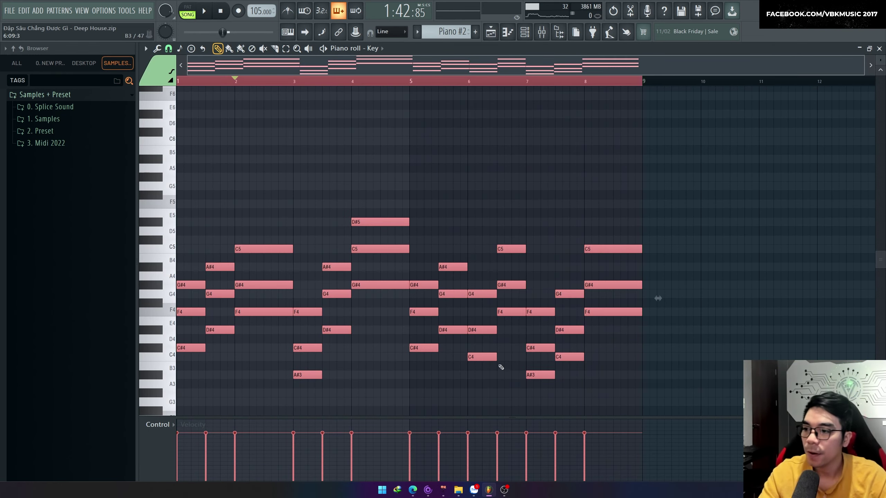
pyautogui.press('F7')
# Step: Clone the Serum channel and turn the clone's channel volume down to 0%
pyautogui.press('F6')
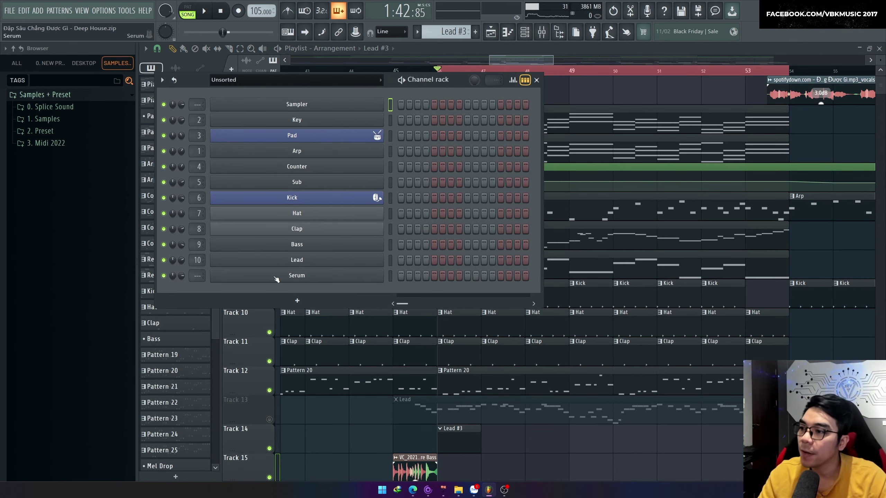
pyautogui.rightClick(384, 274)
pyautogui.click(396, 360)
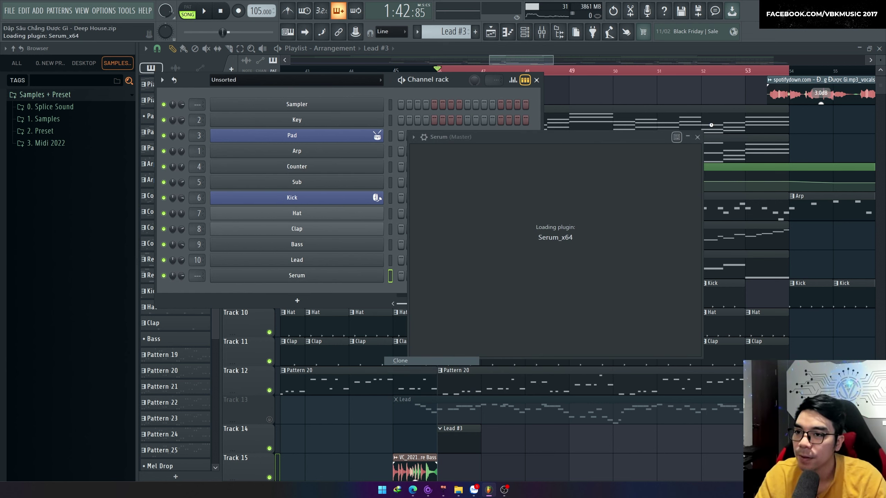
pyautogui.click(718, 138)
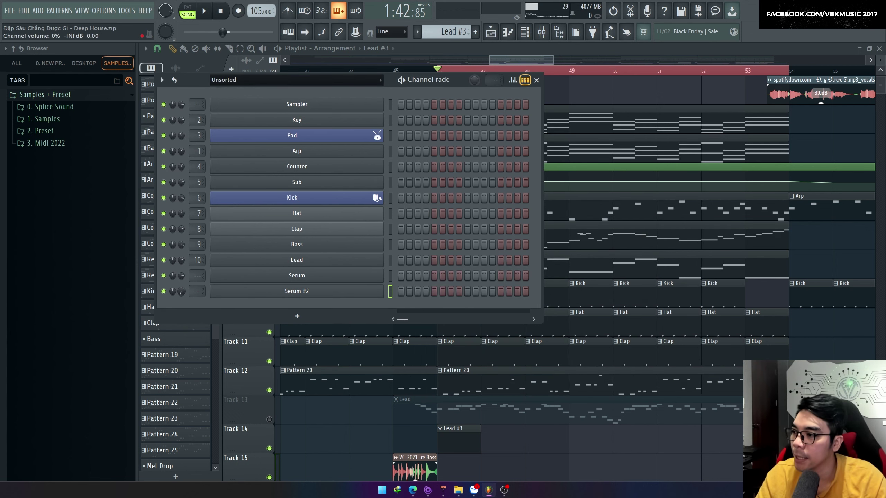
# Step: Paste the piano chord notes into the Serum #2 piano roll and transpose all of them up one octave
pyautogui.rightClick(380, 291)
pyautogui.click(398, 291)
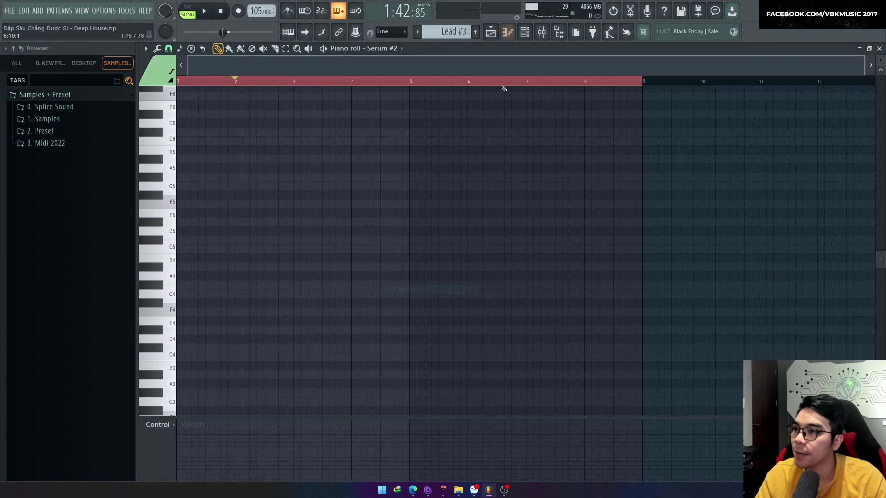
pyautogui.moveTo(242, 348); pyautogui.dragTo(184, 347)
pyautogui.click(272, 335)
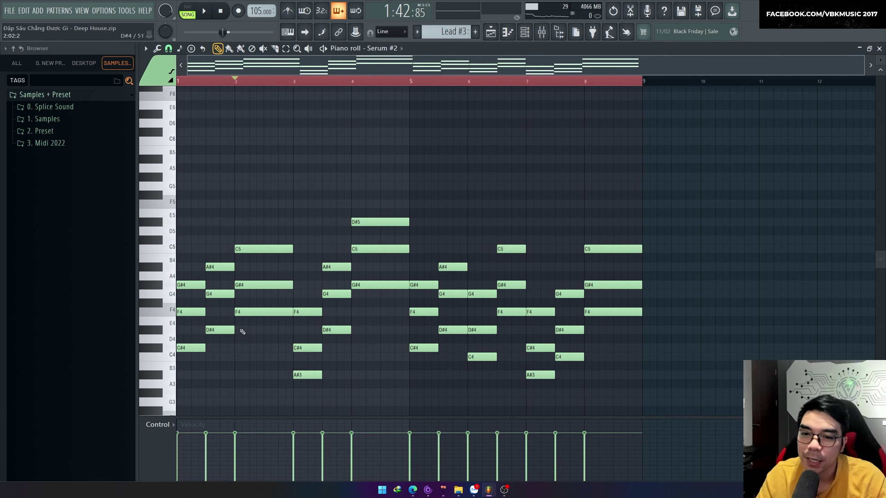
pyautogui.hotkey('ctrl', 'a')
pyautogui.hotkey('ctrl', 'Up')
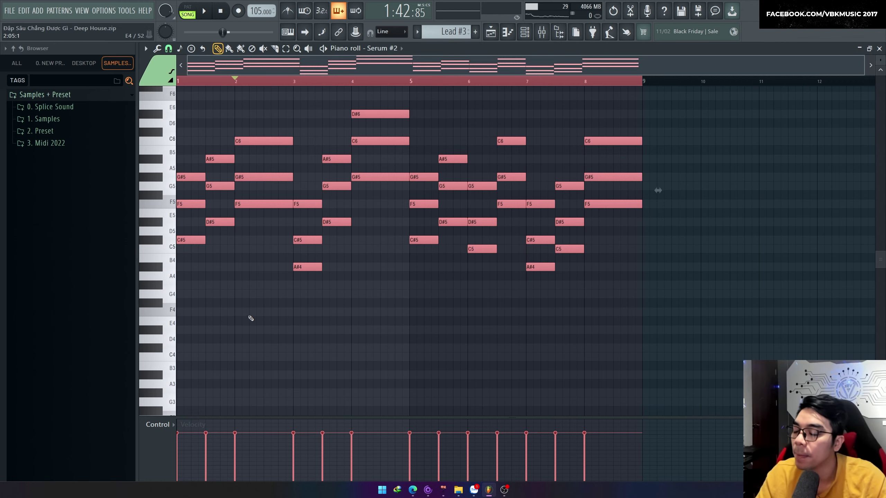
pyautogui.click(223, 137)
pyautogui.press('F6')
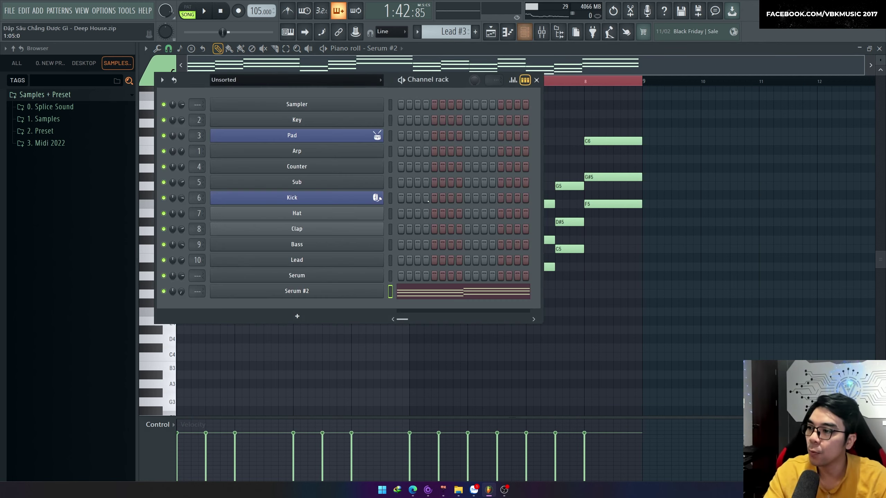
pyautogui.press('F6')
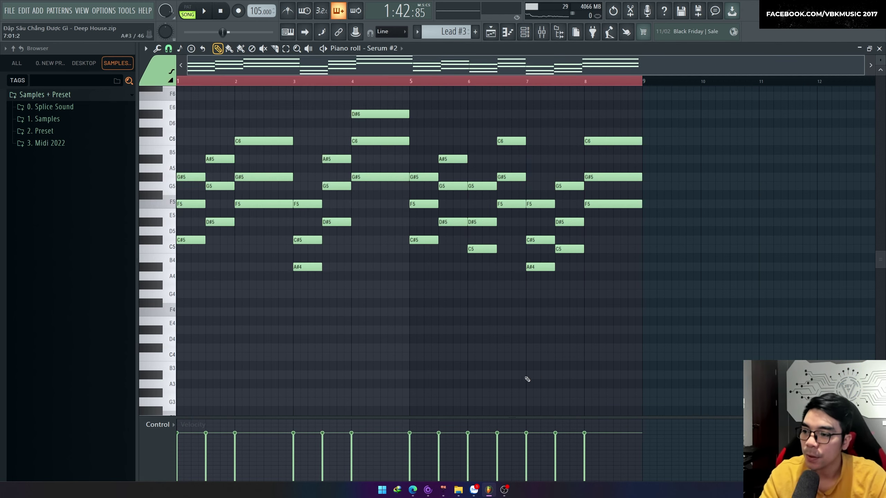
# Step: Draw short G#5 and A#5 notes at the start and middle of bar 1 in the original Serum channel's piano roll
pyautogui.press('F5')
pyautogui.press('F6')
pyautogui.rightClick(355, 290)
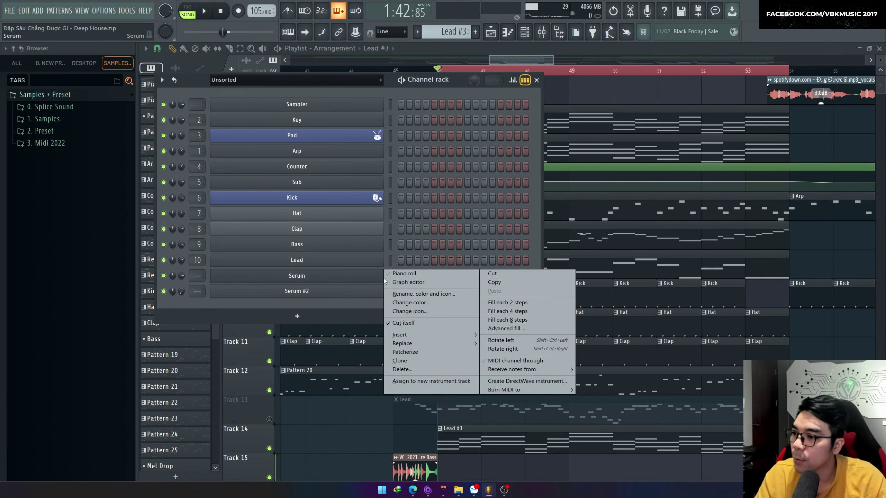
pyautogui.click(387, 275)
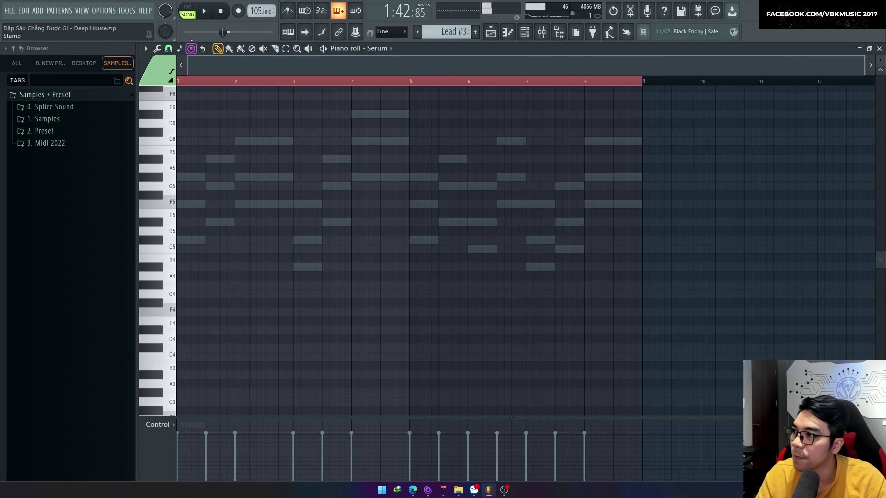
pyautogui.scroll(3, 181, 122)
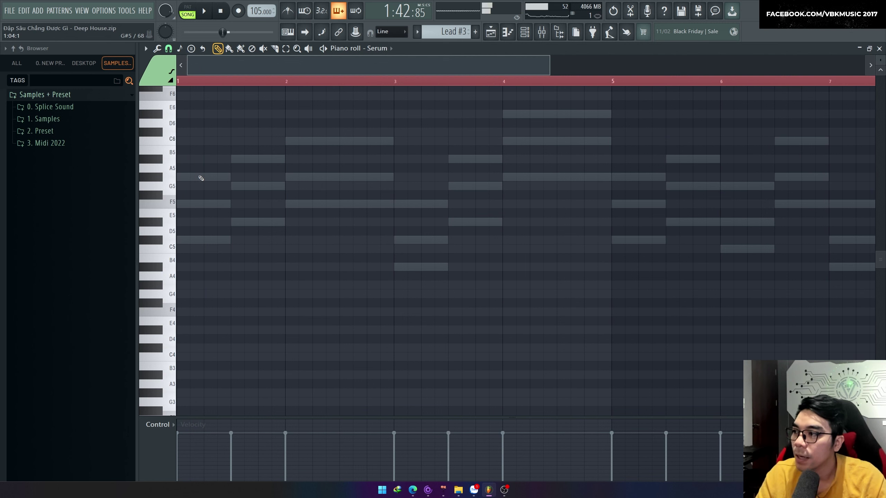
pyautogui.click(169, 48)
pyautogui.click(173, 169)
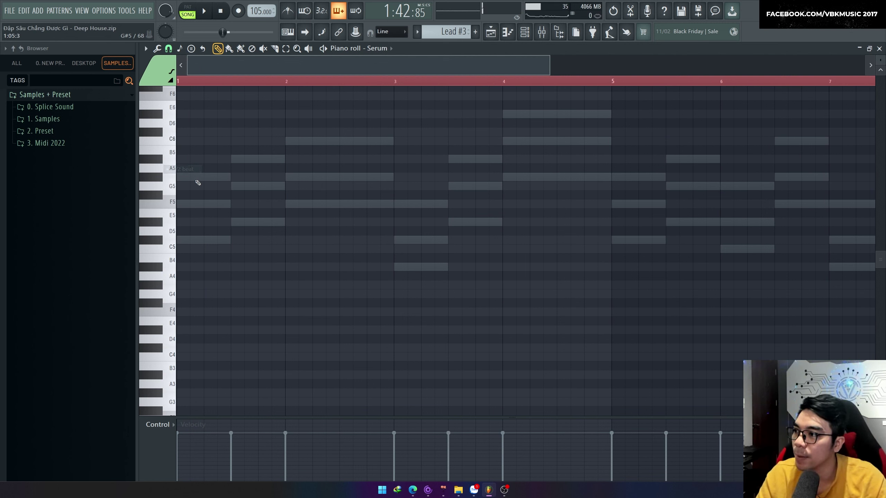
pyautogui.click(183, 177)
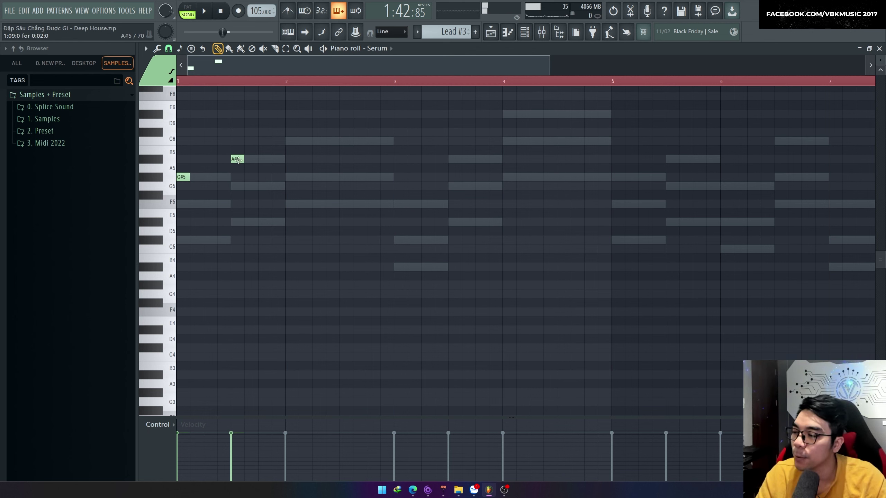
# Step: Play back the first two melody notes and raise the Serum channel's volume to 100%
pyautogui.press('space')
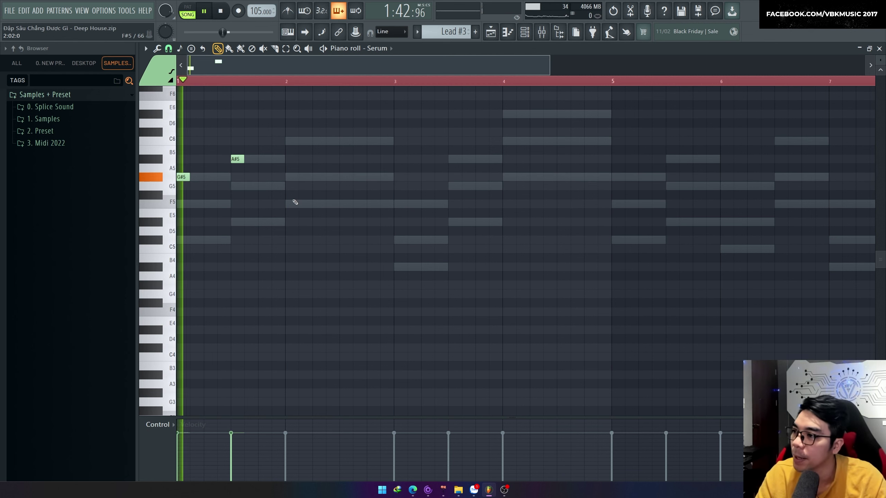
pyautogui.press('space')
pyautogui.press('F6')
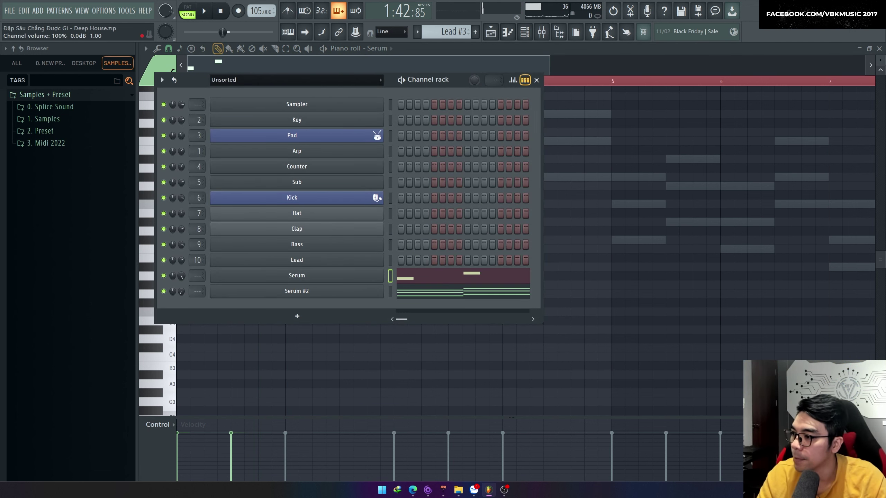
pyautogui.press('space')
pyautogui.press('F6')
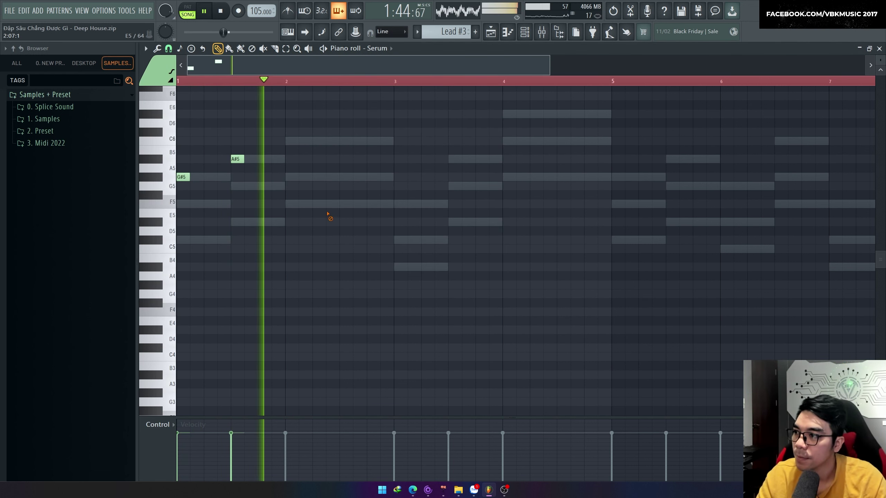
# Step: Add melody notes C6 at bar 2, F5 at bar 3, D#5 halfway through bar 3 and C5 at bar 4
pyautogui.click(290, 141)
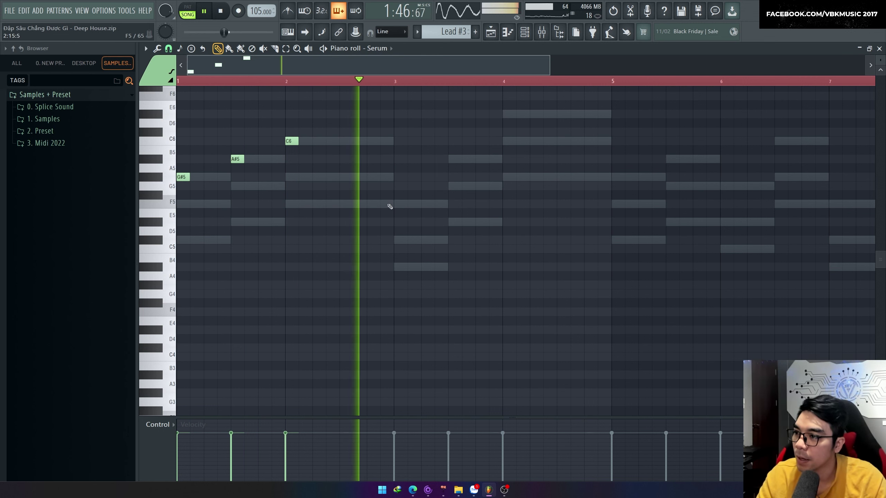
pyautogui.click(398, 204)
pyautogui.click(450, 222)
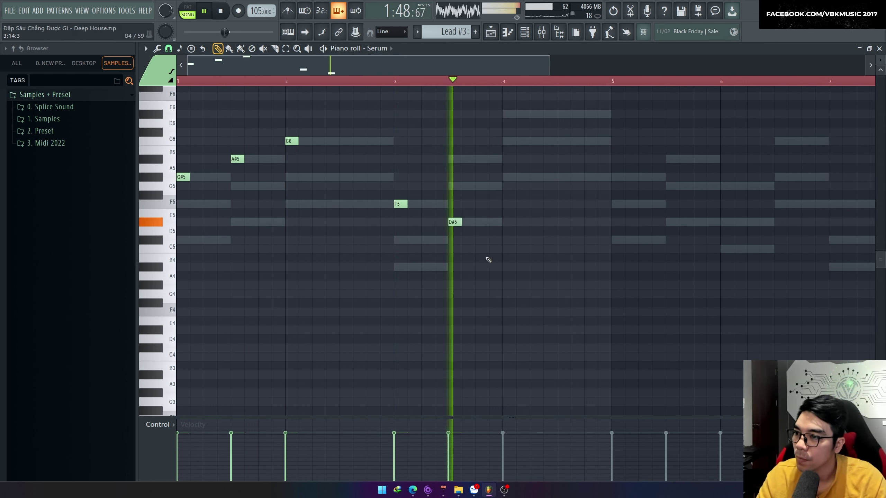
pyautogui.press('space')
pyautogui.moveTo(506, 240); pyautogui.dragTo(505, 249)
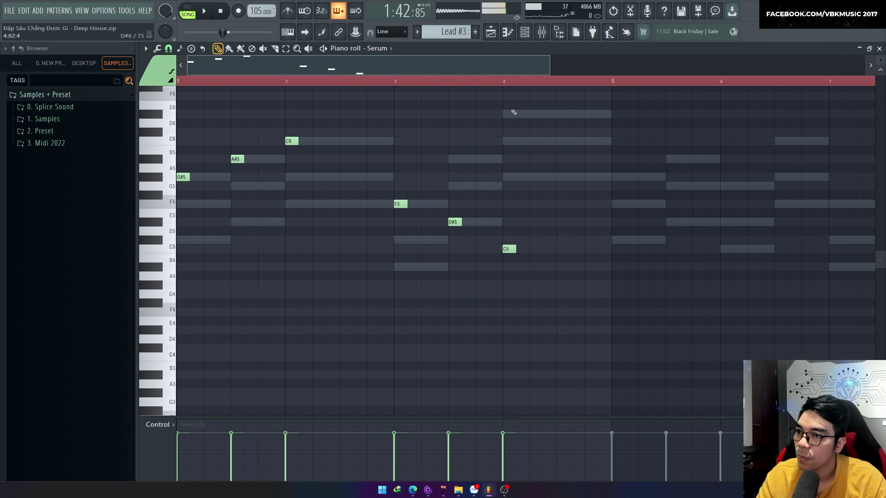
# Step: Try D#6, C6 and G#5 as alternative notes at the start of bar 4 and delete them
pyautogui.click(508, 140)
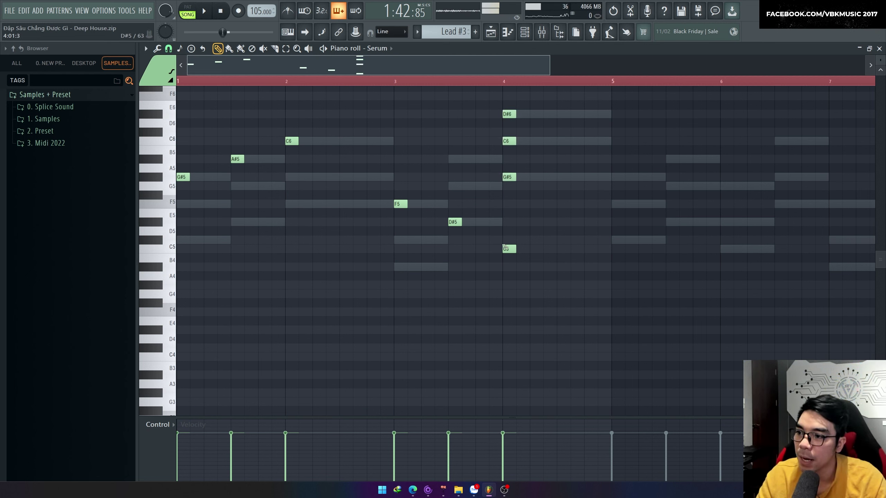
pyautogui.rightClick(509, 115)
pyautogui.rightClick(508, 141)
pyautogui.rightClick(508, 177)
# Step: During playback, add C#5 at bar 5, D#5 halfway through bar 5, G5 at bar 6 and F5 halfway through bar 6
pyautogui.press('space')
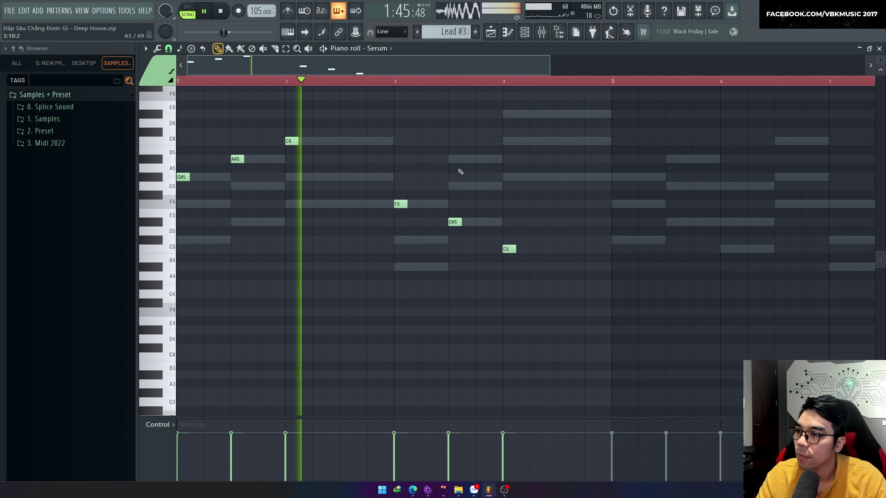
pyautogui.keyDown('ctrl'); pyautogui.scroll(-1, 540, 198); pyautogui.keyUp('ctrl')
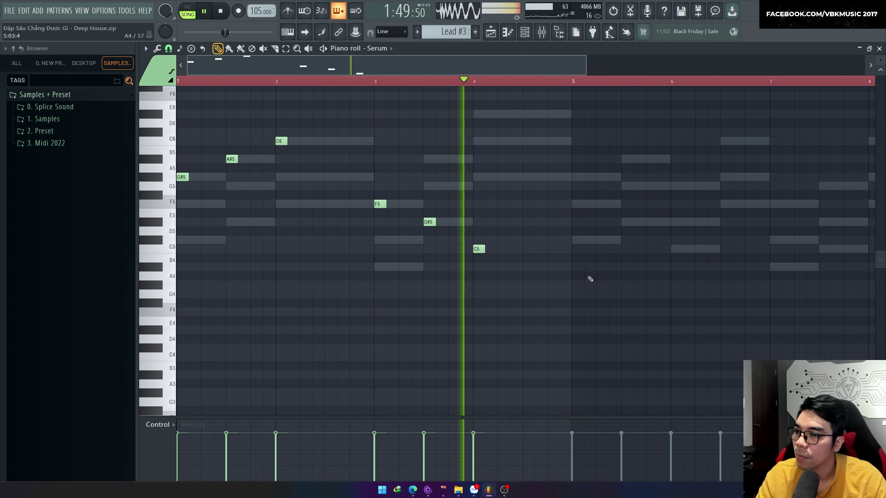
pyautogui.click(575, 241)
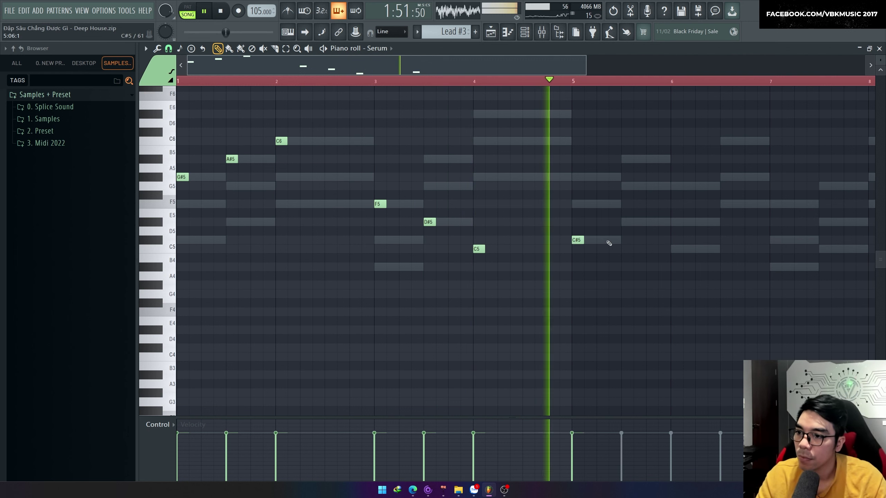
pyautogui.click(626, 222)
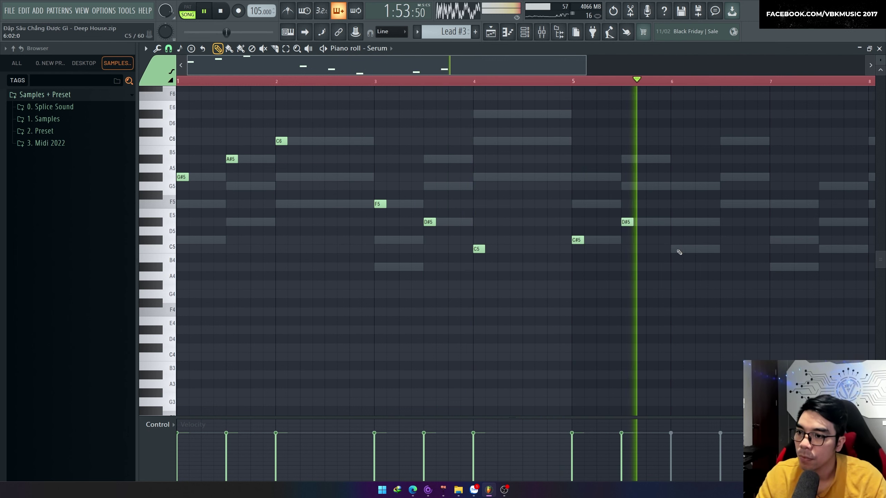
pyautogui.click(674, 186)
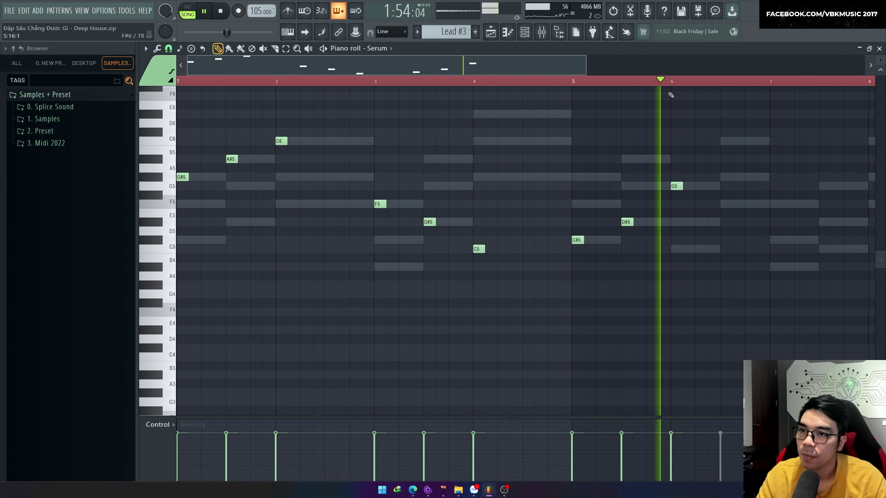
pyautogui.click(724, 204)
# Step: Complete the melody with C#5 at bar 7, D#5 halfway through bar 7 and F5 at bar 8, and stop playback
pyautogui.scroll(-1, 747, 283)
pyautogui.scroll(2, 672, 258)
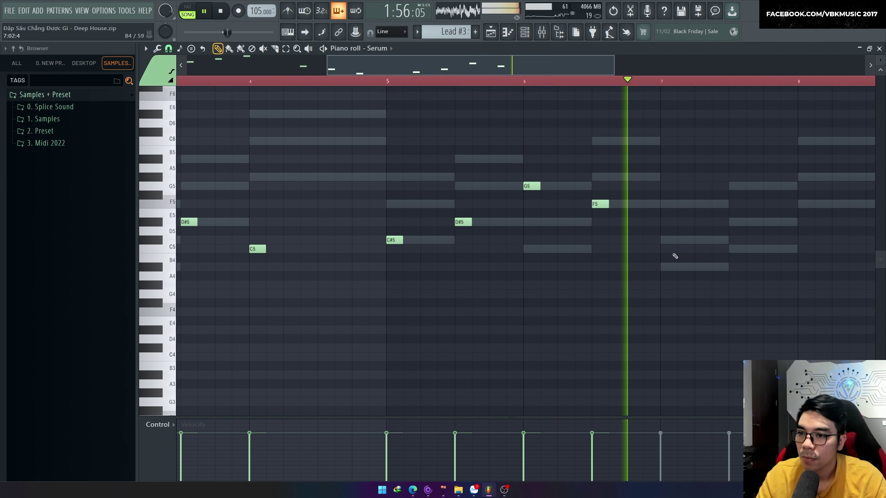
pyautogui.click(666, 240)
pyautogui.click(736, 222)
pyautogui.scroll(-2, 735, 222)
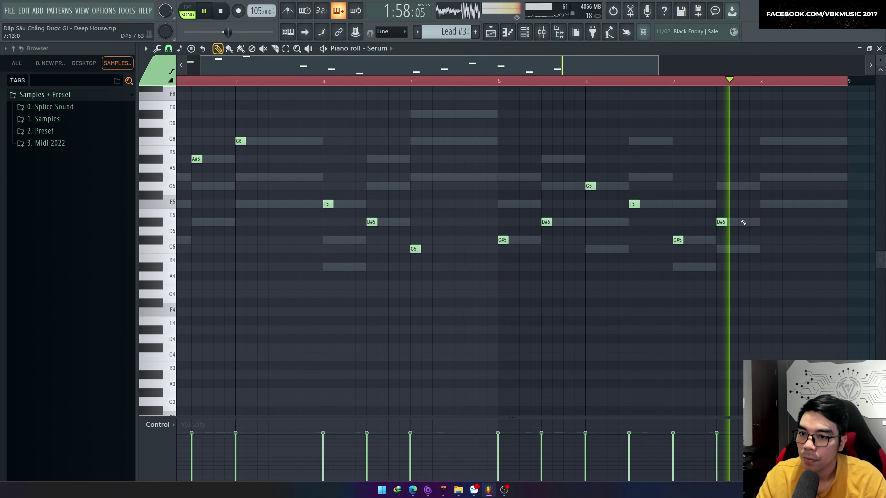
pyautogui.click(760, 204)
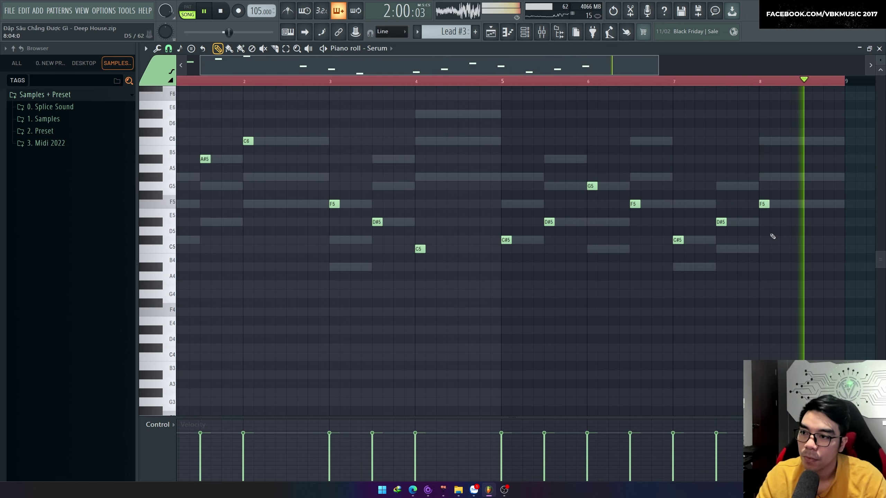
pyautogui.press('space')
# Step: Open the Pad #2 pattern in the piano roll and select its bar 2 chord to examine the notes
pyautogui.scroll(-1, 547, 296)
pyautogui.scroll(2, 213, 241)
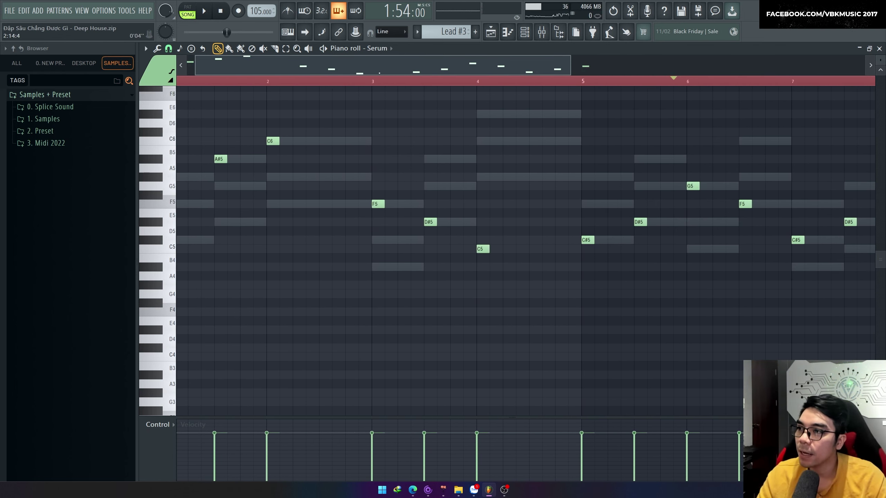
pyautogui.scroll(1, 224, 129)
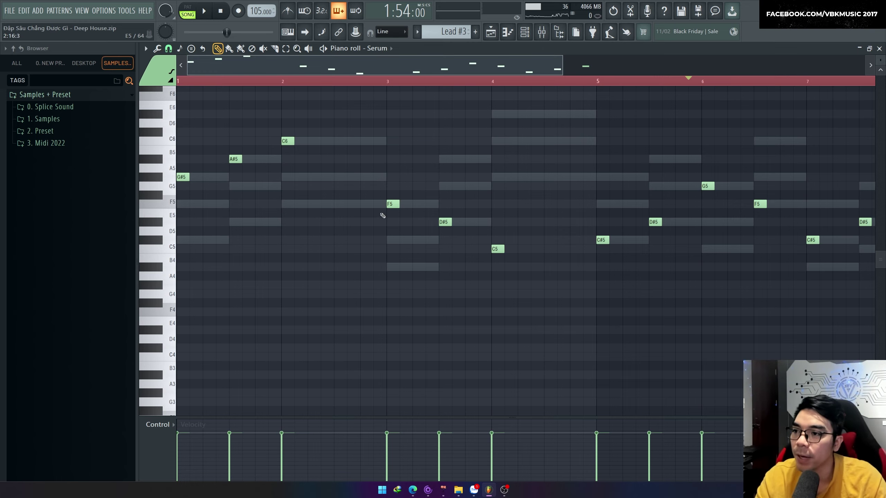
pyautogui.press('F5')
pyautogui.doubleClick(463, 445)
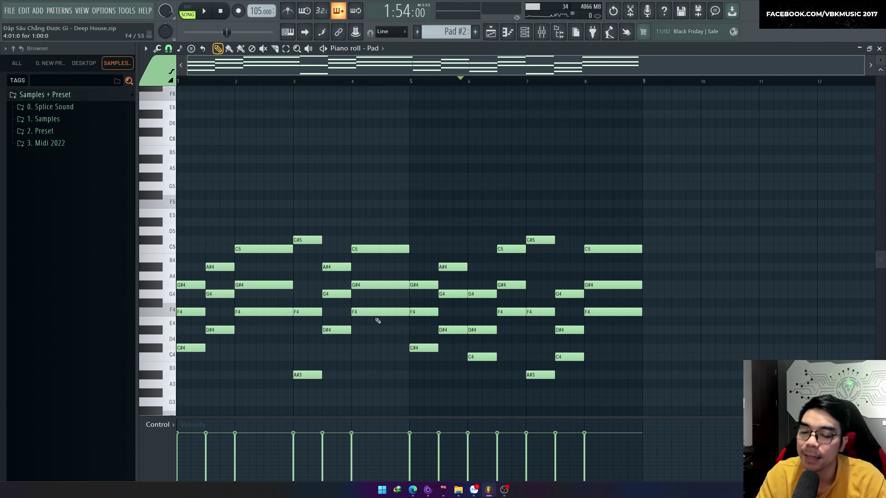
pyautogui.moveTo(247, 341); pyautogui.dragTo(253, 237)
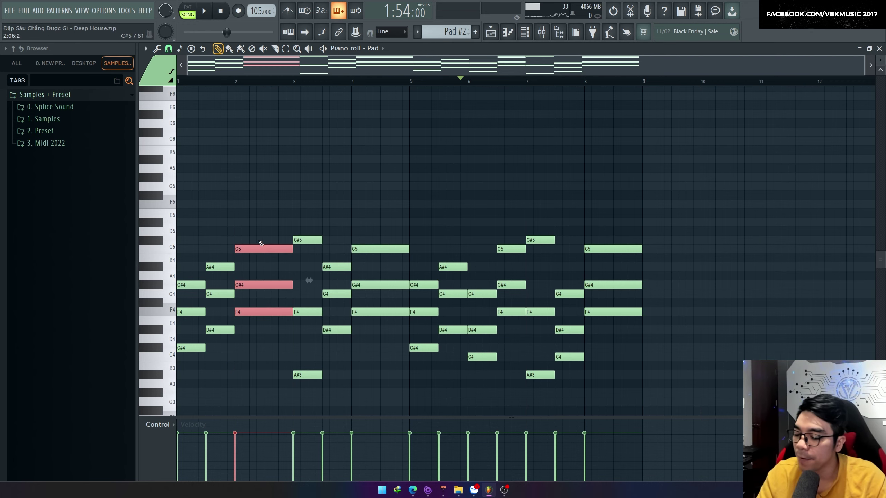
pyautogui.press('F5')
# Step: Return to the Serum melody in the Lead #3 pattern and review the root note and scale options of the piano roll's scale snapping
pyautogui.doubleClick(500, 445)
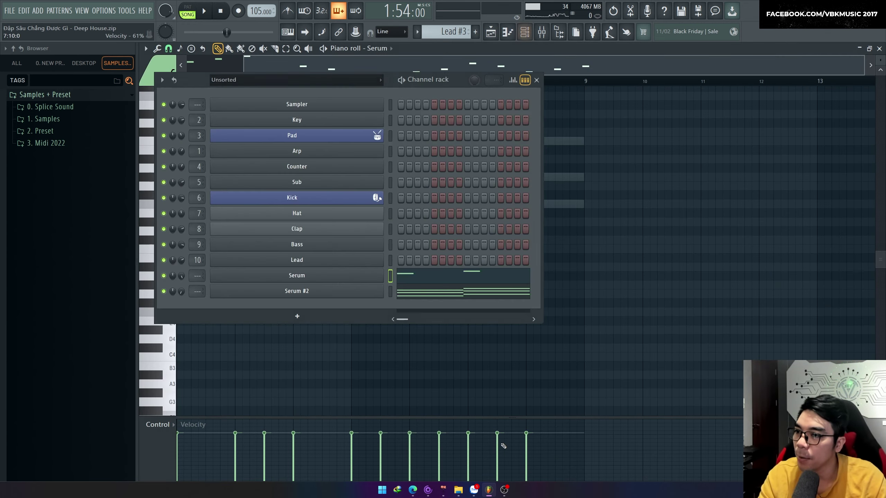
pyautogui.click(454, 278)
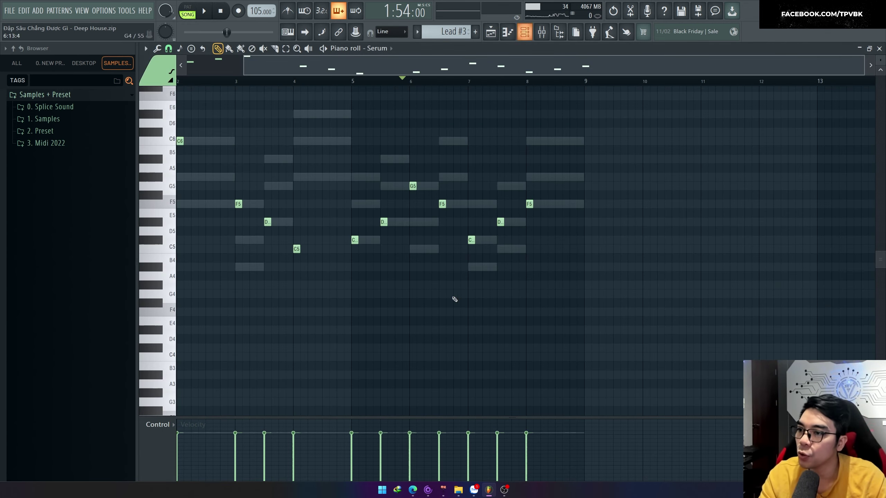
pyautogui.click(209, 57)
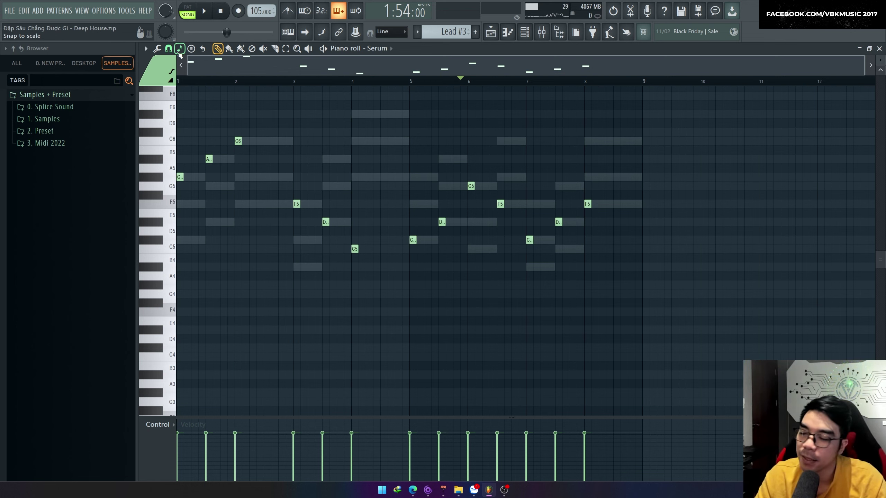
pyautogui.click(180, 49)
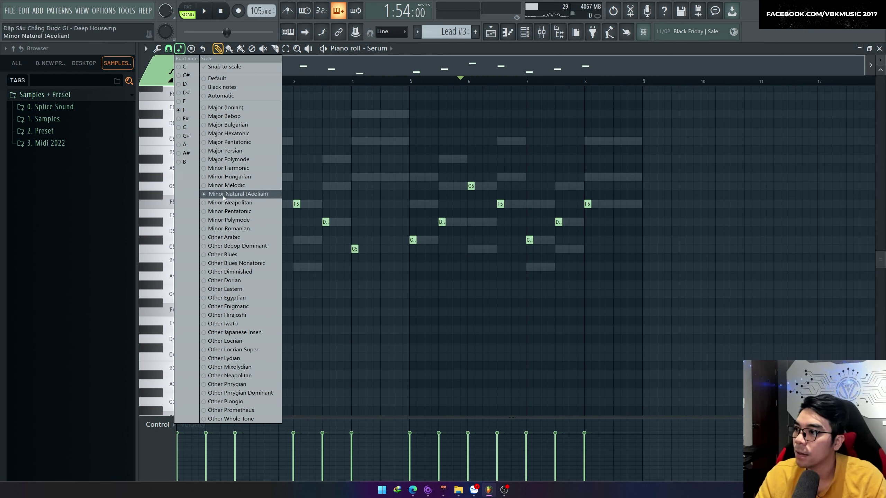
pyautogui.click(226, 110)
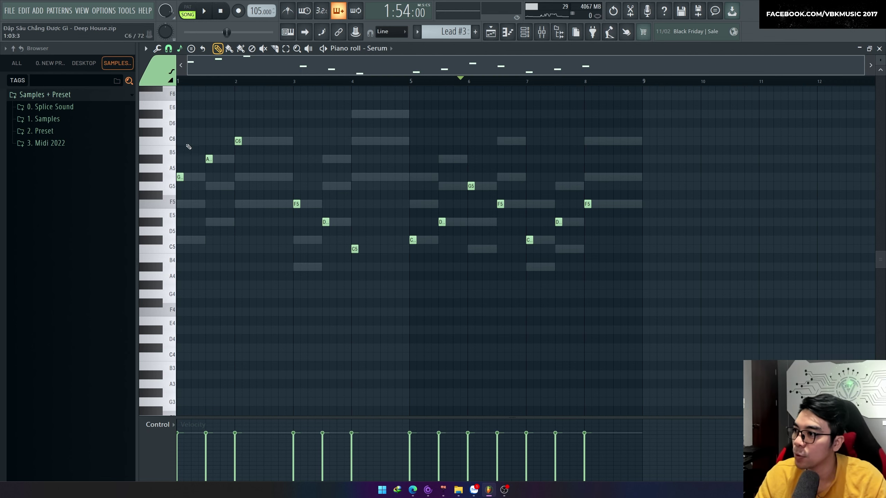
pyautogui.scroll(4, 213, 174)
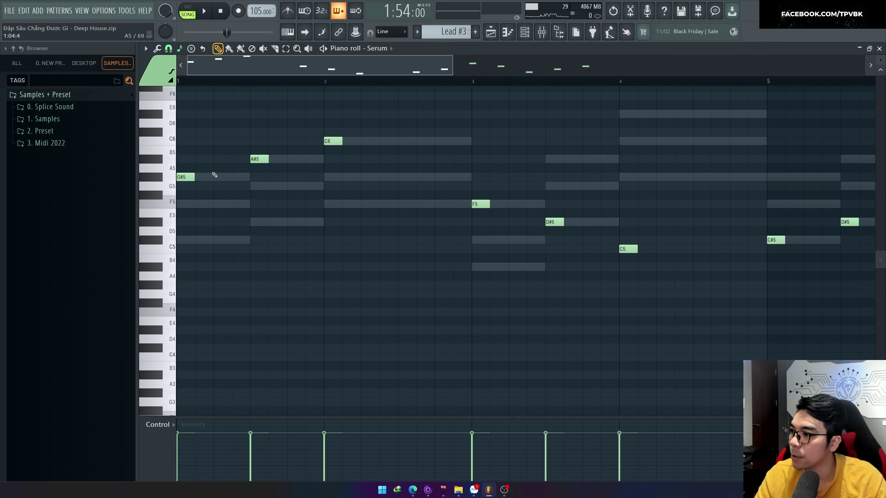
pyautogui.click(216, 159)
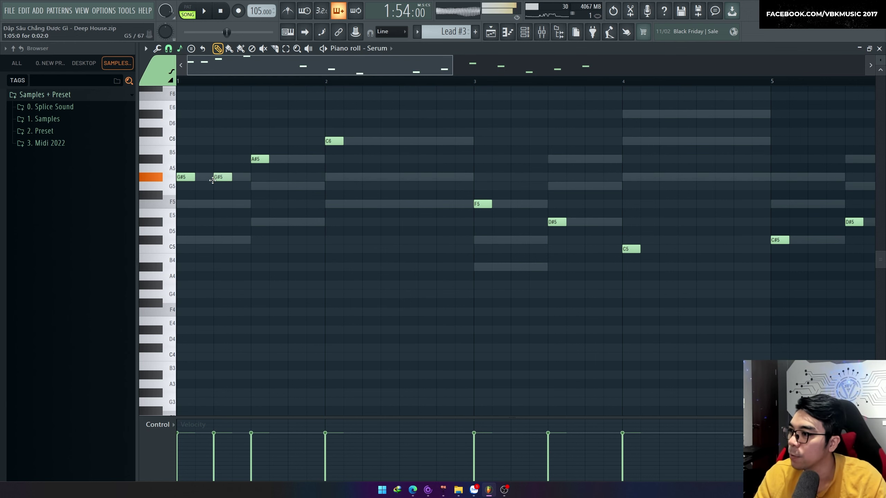
pyautogui.moveTo(215, 157); pyautogui.dragTo(216, 174)
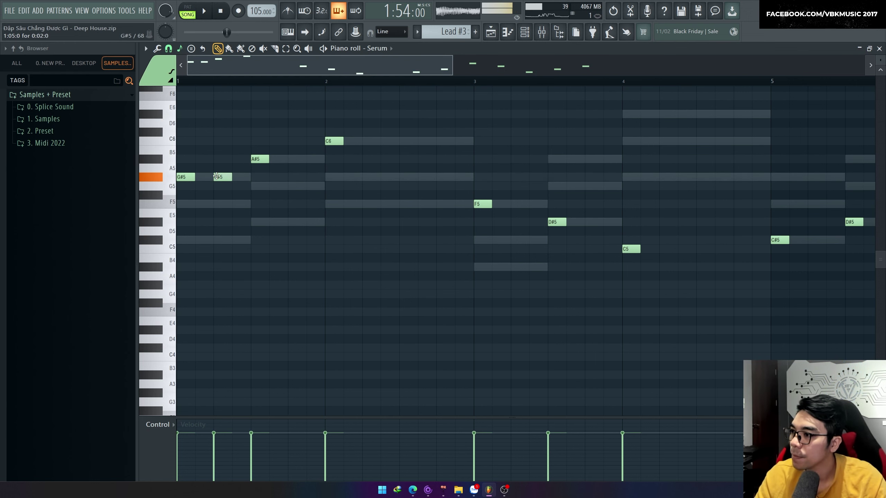
pyautogui.rightClick(216, 174)
pyautogui.scroll(-2, 216, 174)
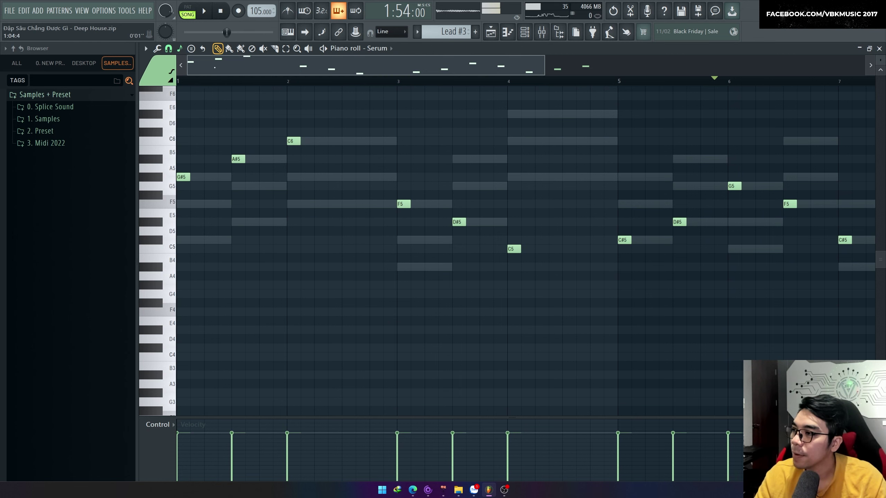
pyautogui.scroll(2, 164, 104)
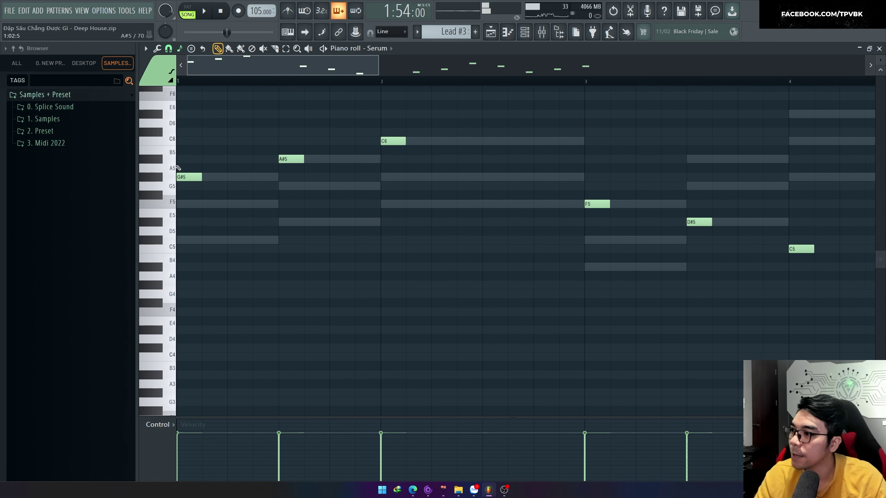
# Step: Check the piano roll's snap-to-grid setting
pyautogui.click(169, 49)
pyautogui.click(178, 50)
pyautogui.click(169, 49)
pyautogui.click(182, 170)
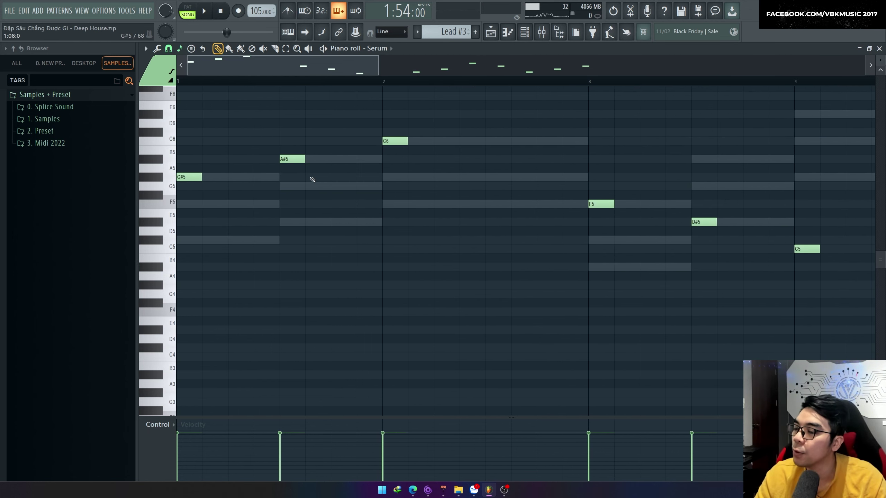
pyautogui.click(168, 49)
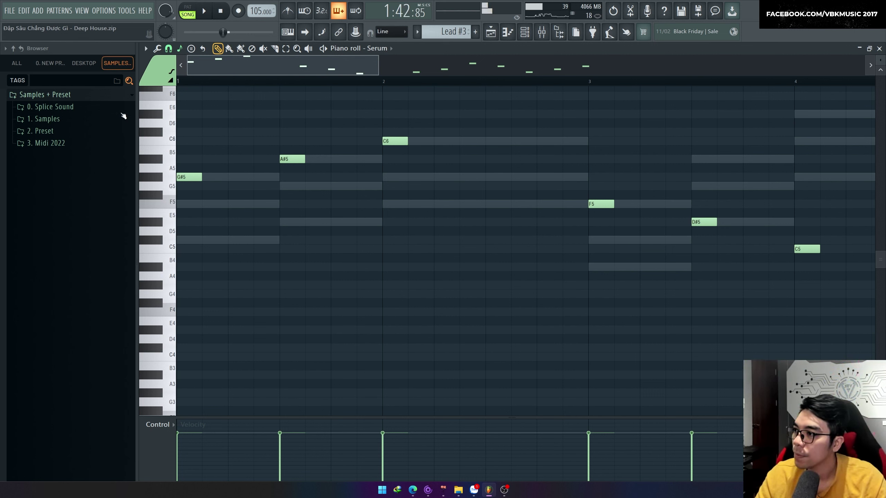
# Step: Add F5 on beat 2 of bar 1 and G#5 half a beat after it, and start playback
pyautogui.click(264, 177)
pyautogui.press('space')
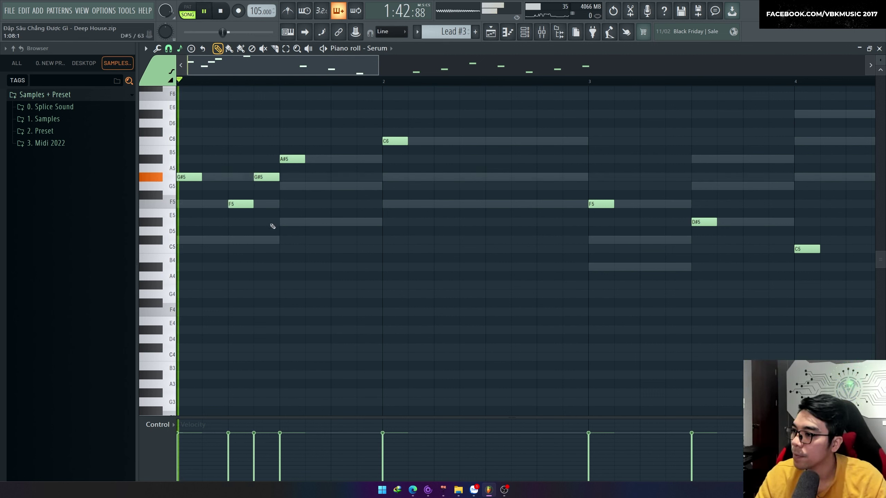
pyautogui.scroll(-1, 300, 220)
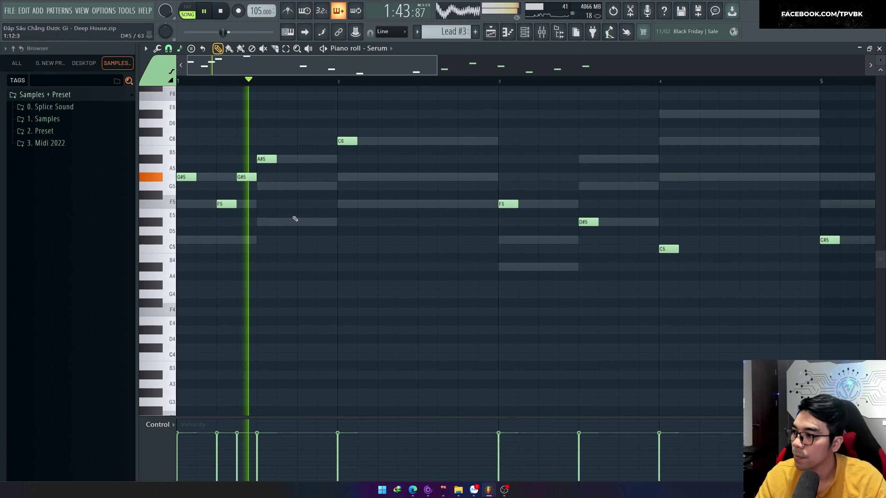
# Step: Add A#5 on beat 4 of bar 1 and C#6 half a beat after it, and mark the whole pattern as the time selection
pyautogui.click(300, 159)
pyautogui.click(319, 132)
pyautogui.hotkey('ctrl', 'a')
pyautogui.hotkey('ctrl', 'd')
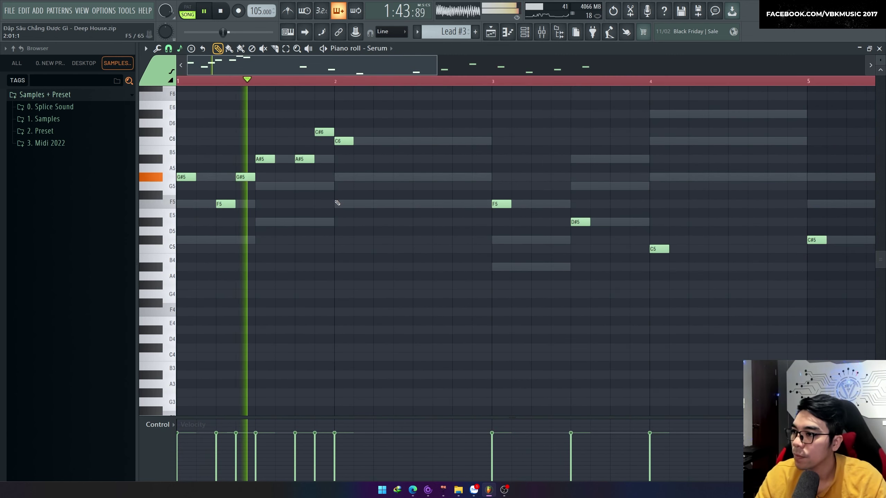
# Step: Raise the last note of bar 1 to D#6 and replay the melody from its start
pyautogui.press('space')
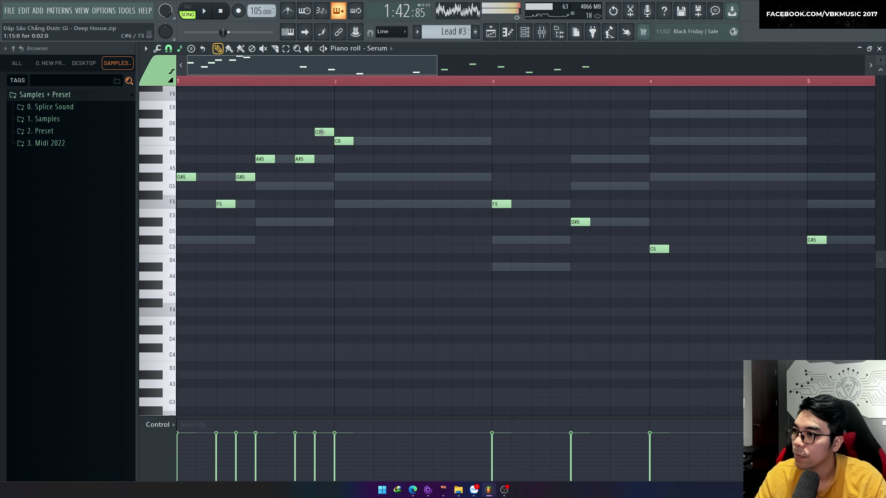
pyautogui.moveTo(323, 132); pyautogui.dragTo(324, 114)
pyautogui.press('space')
pyautogui.scroll(1, 338, 217)
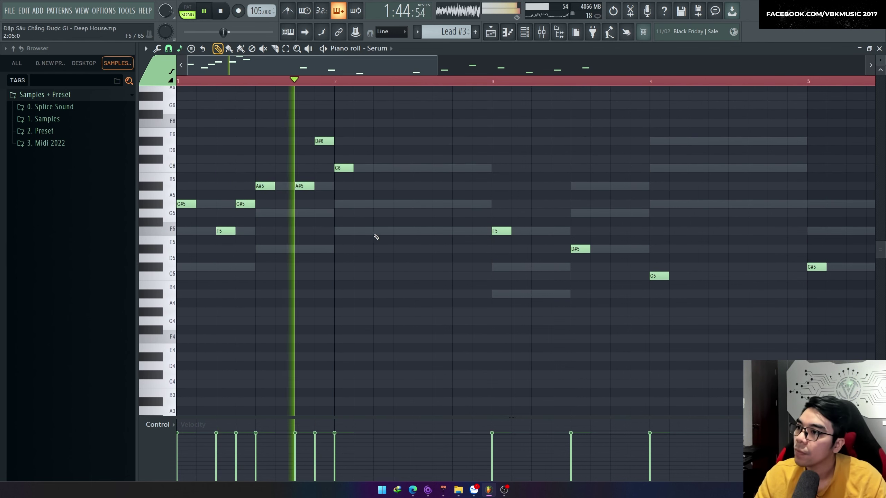
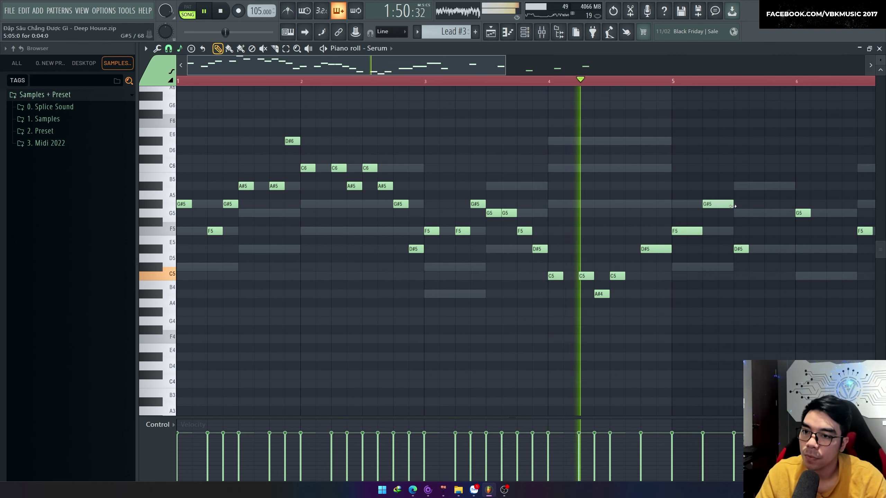
# Step: Fill beat 2 of bar 5 with half-beat F5 and G#5 notes, and beat 4 with half-beat D#5 and A#5 notes
pyautogui.moveTo(729, 205); pyautogui.dragTo(714, 205)
pyautogui.moveTo(710, 205); pyautogui.dragTo(711, 227)
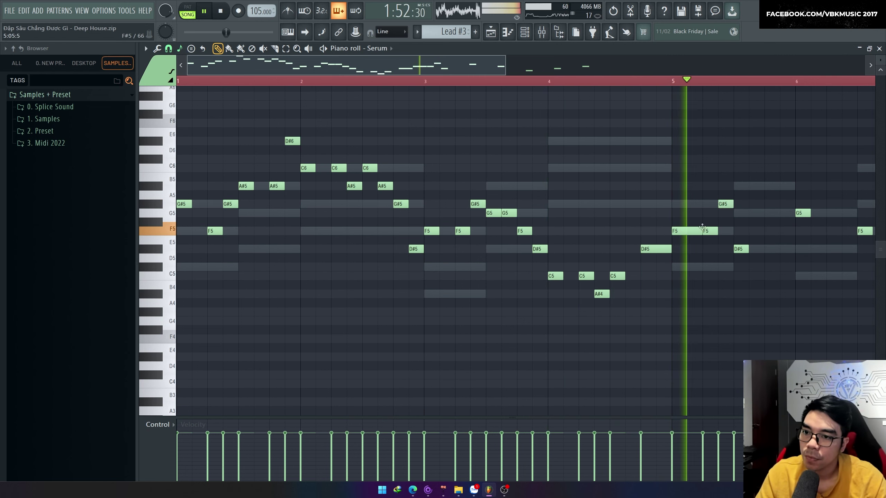
pyautogui.keyDown('ctrl'); pyautogui.scroll(2, 642, 271); pyautogui.keyUp('ctrl')
pyautogui.click(644, 249)
pyautogui.press('space')
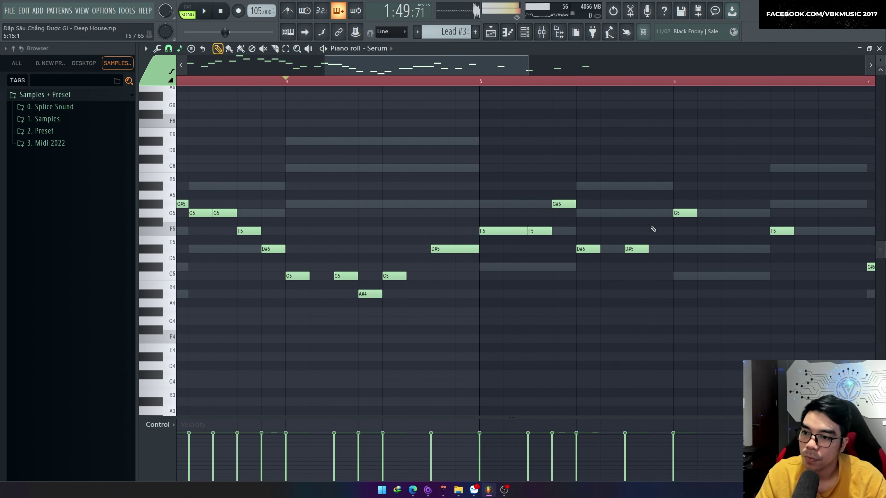
pyautogui.press('space')
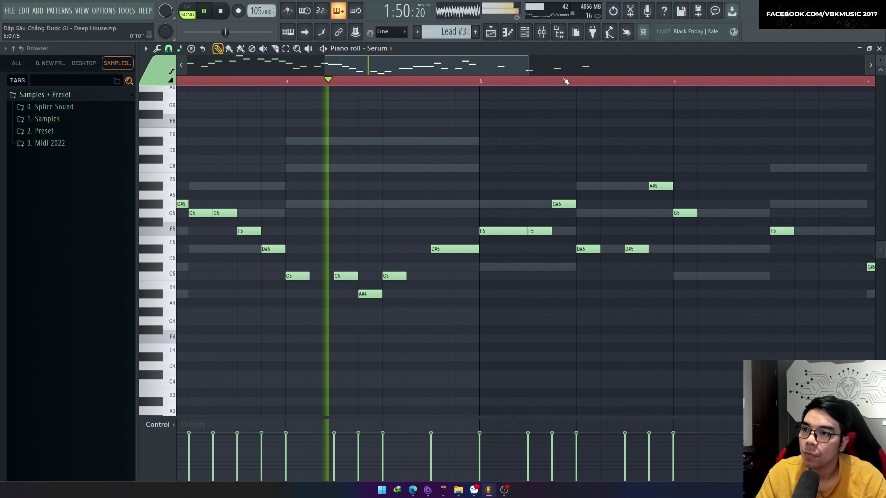
# Step: Set playback to the middle of bar 5, and add F5 on beat 2 of bar 6 with D#5 half a beat after it
pyautogui.click(567, 82)
pyautogui.keyDown('ctrl'); pyautogui.scroll(-2, 530, 208); pyautogui.keyUp('ctrl')
pyautogui.keyDown('ctrl'); pyautogui.scroll(3, 690, 312); pyautogui.keyUp('ctrl')
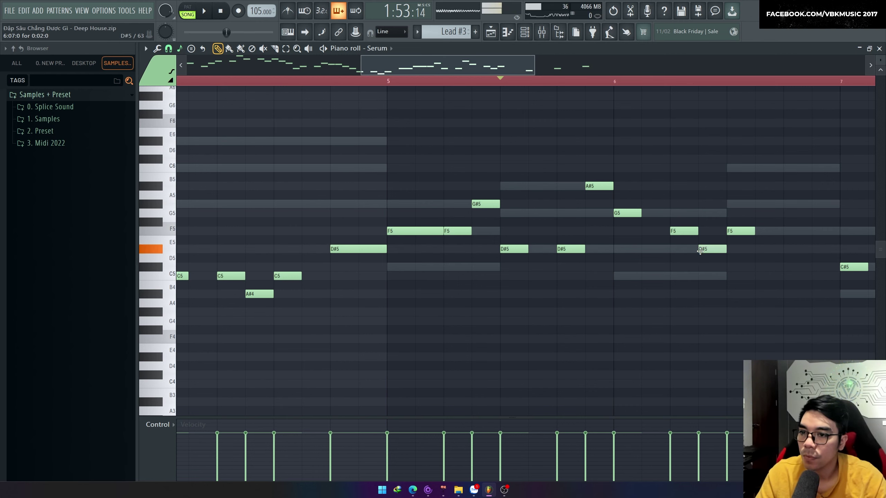
pyautogui.press('space')
pyautogui.keyDown('ctrl'); pyautogui.scroll(-3, 610, 195); pyautogui.keyUp('ctrl')
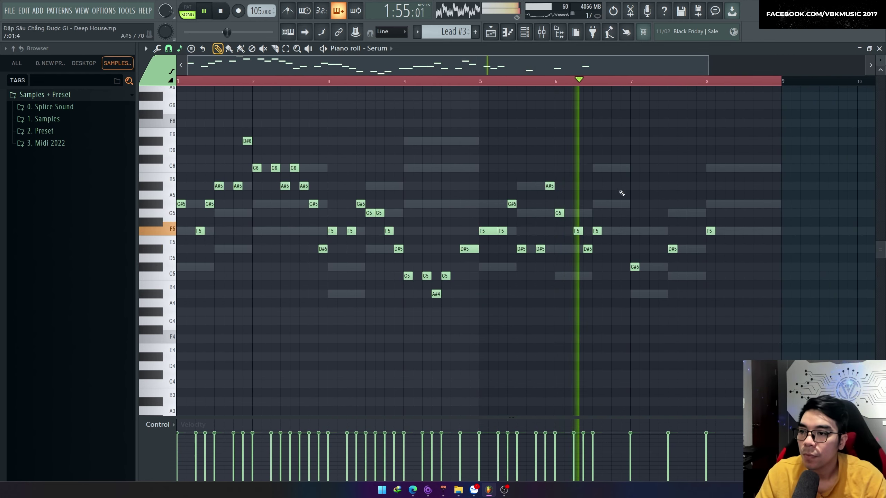
# Step: Shift the F5 and D#5 on beat 2 of bar 6 half a beat earlier, and lengthen the D#5 to one beat
pyautogui.scroll(4, 573, 277)
pyautogui.keyDown('ctrl'); pyautogui.scroll(3, 590, 348); pyautogui.keyUp('ctrl')
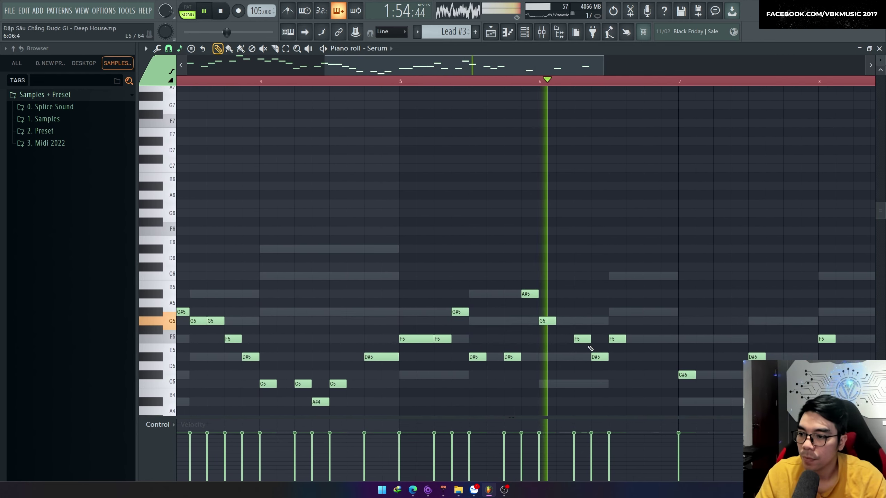
pyautogui.keyDown('ctrl'); pyautogui.scroll(-2, 616, 302); pyautogui.keyUp('ctrl')
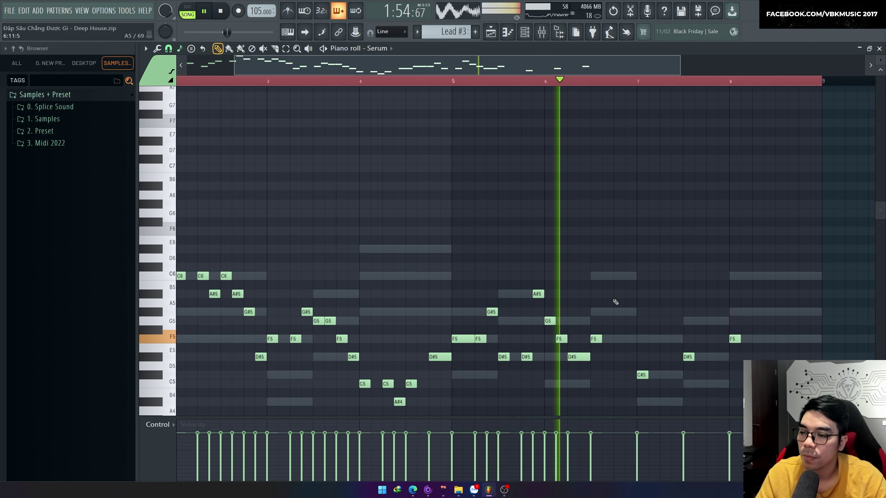
# Step: Add F5 on beat 4 of bar 6 and G#5 half a beat after it, and play the passage
pyautogui.scroll(-3, 615, 302)
pyautogui.keyDown('ctrl'); pyautogui.scroll(2, 642, 286); pyautogui.keyUp('ctrl')
pyautogui.press('space')
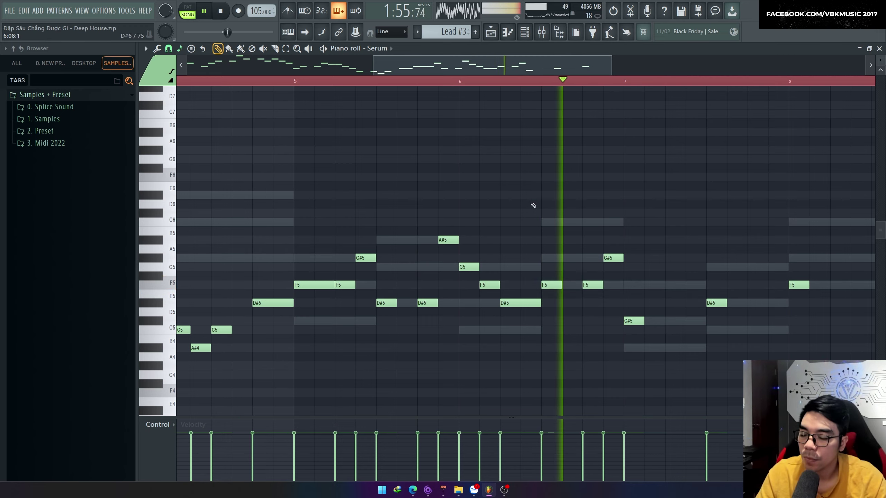
# Step: Add C5 on beat 2 of bar 7 and C#5 half a beat after it, and play from bar 7
pyautogui.keyDown('ctrl'); pyautogui.scroll(3, 628, 232); pyautogui.keyUp('ctrl')
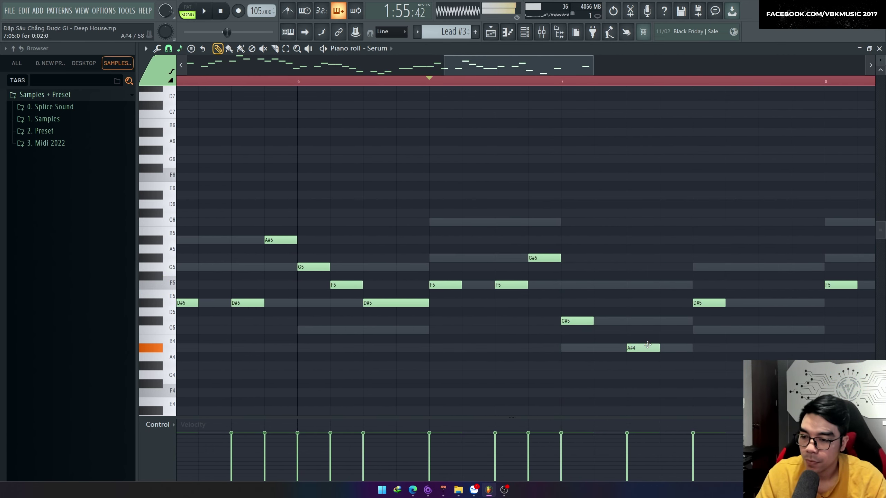
pyautogui.click(561, 82)
pyautogui.press('space')
pyautogui.press('space')
pyautogui.moveTo(640, 348); pyautogui.dragTo(643, 330)
pyautogui.press('space')
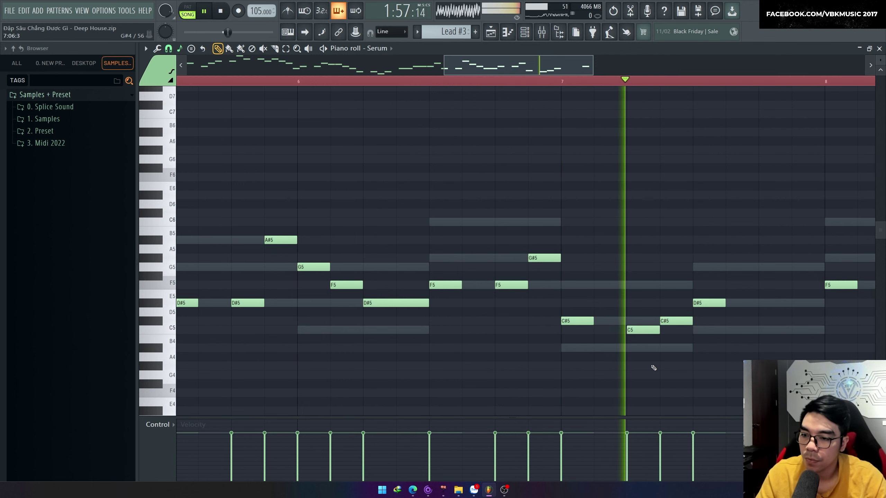
# Step: Add C5 on beat 4 of bar 7 and D#5 half a beat after it, and clear the note selection
pyautogui.keyDown('ctrl'); pyautogui.scroll(-2, 641, 361); pyautogui.keyUp('ctrl')
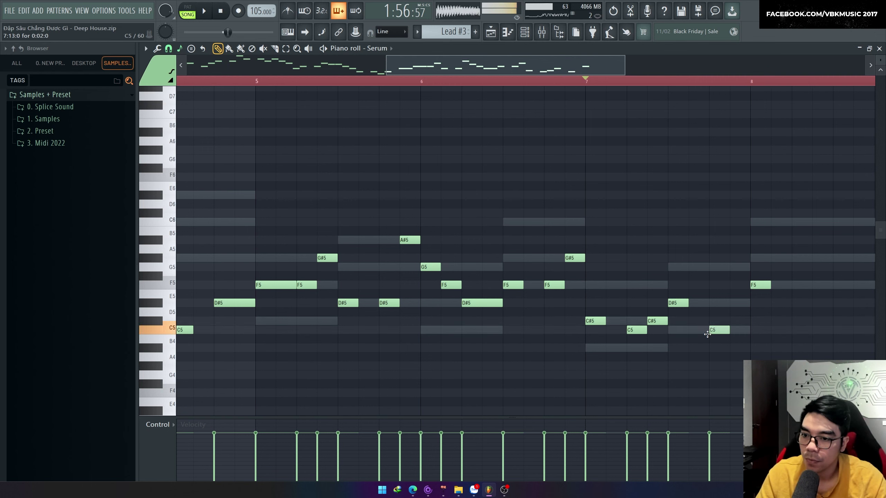
pyautogui.click(732, 305)
pyautogui.press('space')
pyautogui.keyDown('ctrl'); pyautogui.scroll(-3, 609, 332); pyautogui.keyUp('ctrl')
pyautogui.hotkey('ctrl', 'a')
pyautogui.keyDown('ctrl'); pyautogui.scroll(3, 682, 351); pyautogui.keyUp('ctrl')
pyautogui.keyDown('ctrl'); pyautogui.click(679, 349); pyautogui.keyUp('ctrl')
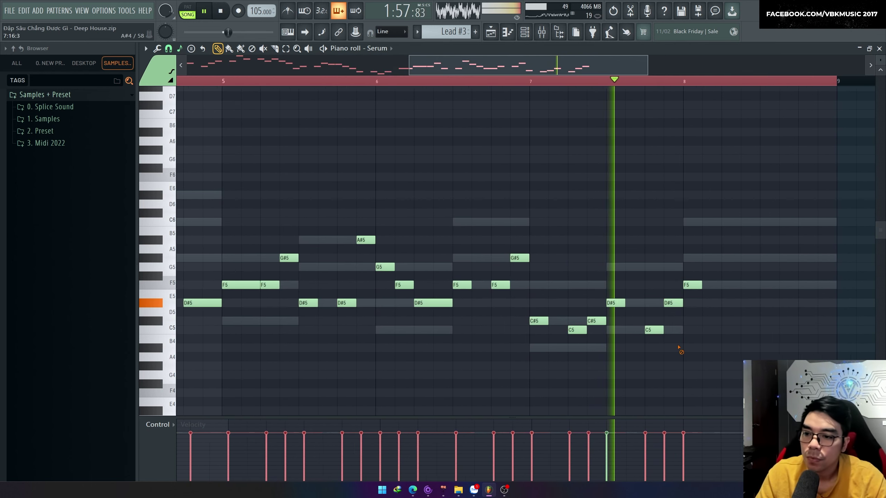
pyautogui.keyDown('ctrl'); pyautogui.scroll(-2, 647, 338); pyautogui.keyUp('ctrl')
# Step: Play back the end of the melody from bar 7, and stop
pyautogui.press('space')
pyautogui.press('space')
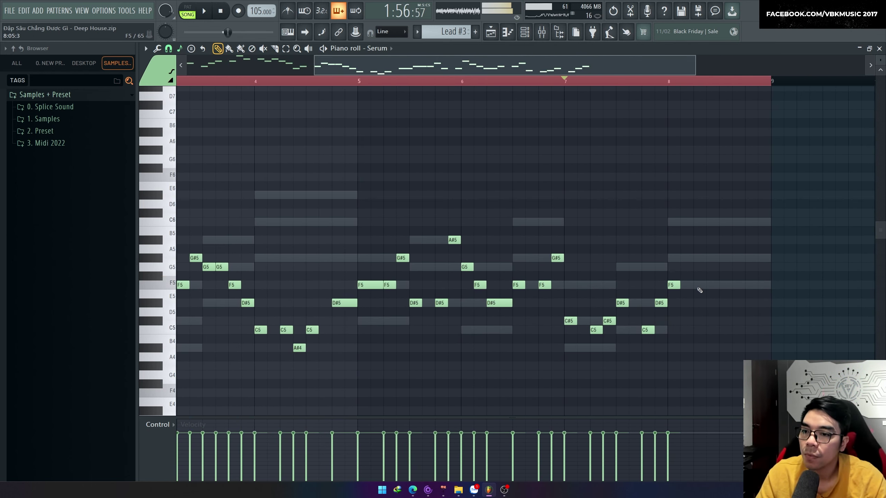
pyautogui.keyDown('ctrl'); pyautogui.scroll(-2, 698, 314); pyautogui.keyUp('ctrl')
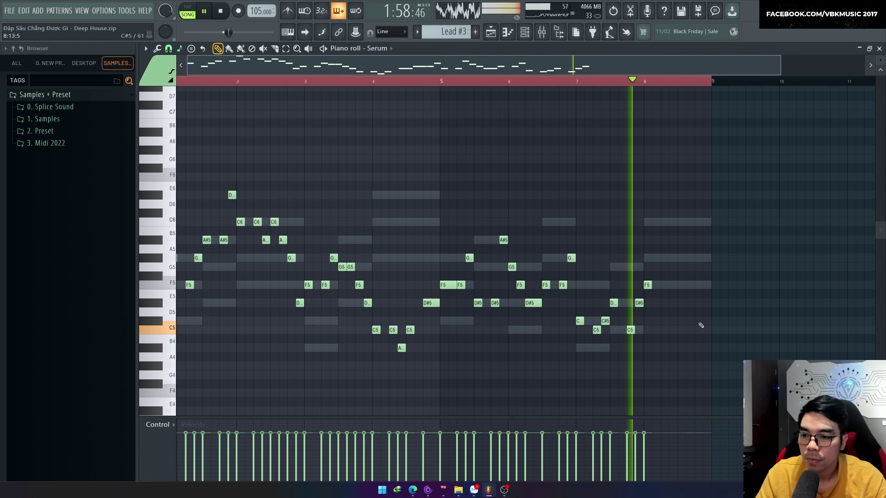
pyautogui.press('space')
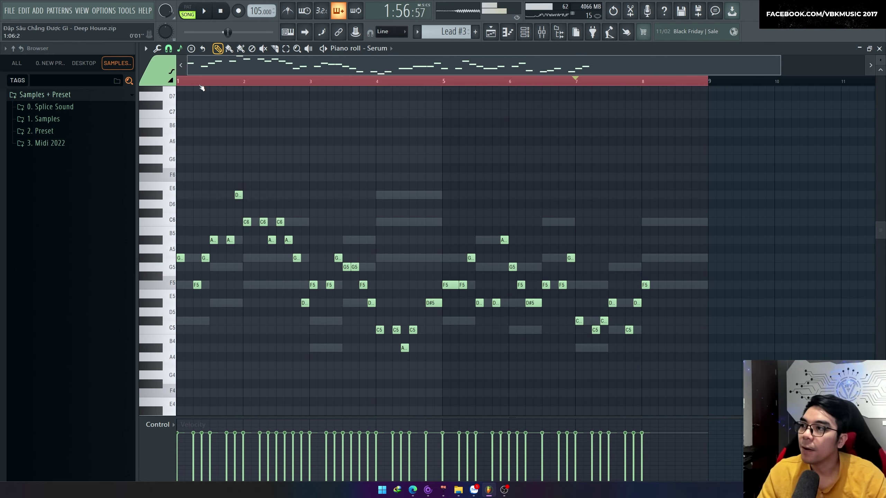
# Step: Return the playback position to the melody's start and review the snap-to-grid options without changing them
pyautogui.keyDown('ctrl'); pyautogui.scroll(3, 202, 150); pyautogui.keyUp('ctrl')
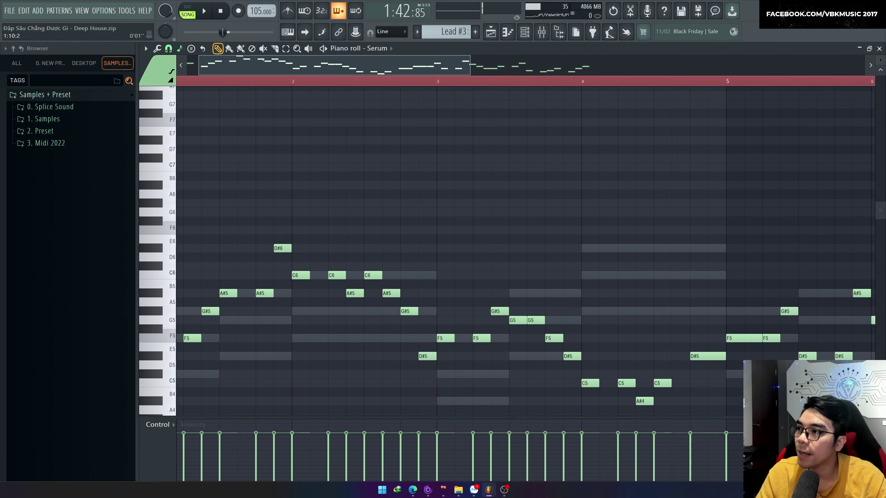
pyautogui.scroll(-1, 290, 199)
pyautogui.scroll(-1, 290, 199)
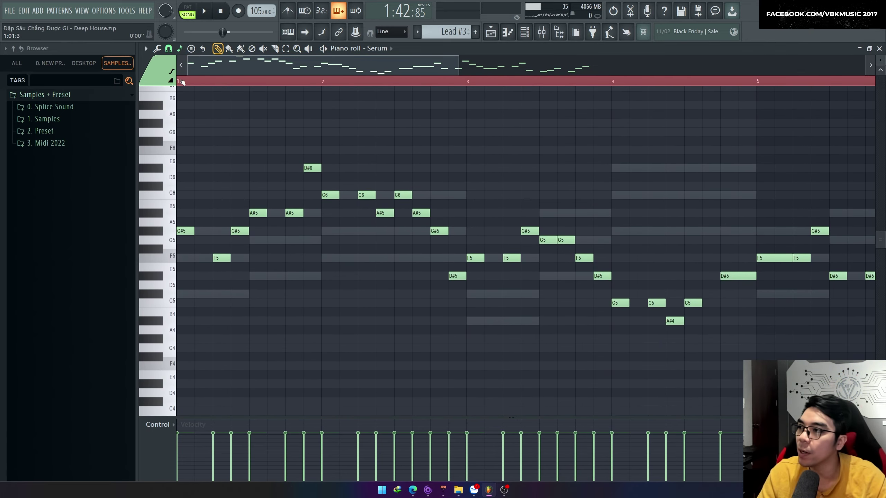
pyautogui.rightClick(169, 50)
pyautogui.click(171, 52)
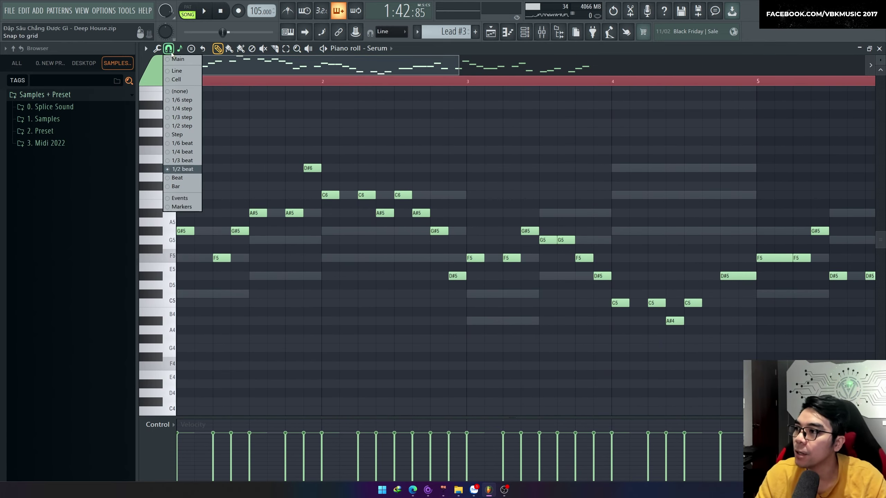
pyautogui.rightClick(322, 109)
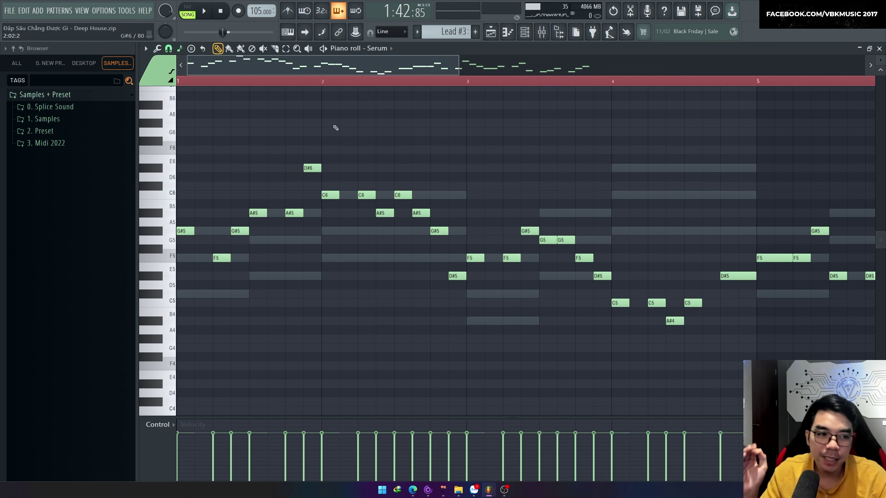
# Step: Set the project tempo to 130 BPM, restretch all channels, and play the melody at the new tempo
pyautogui.rightClick(255, 11)
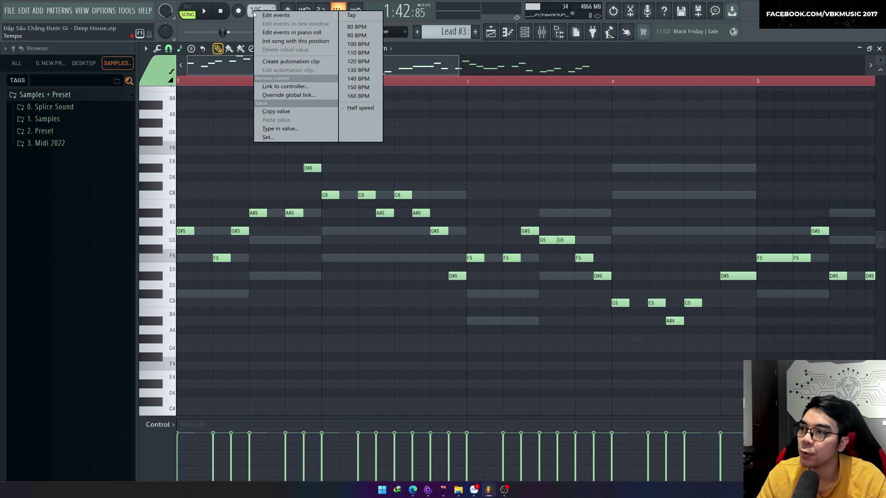
pyautogui.click(355, 70)
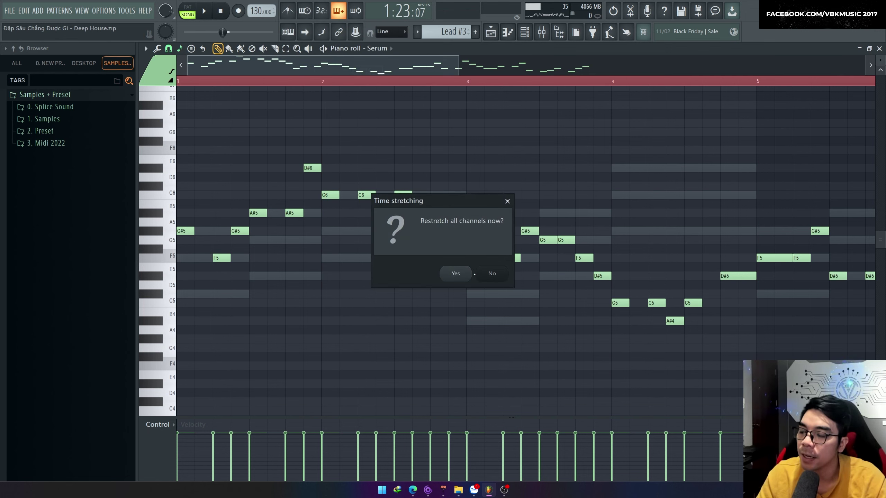
pyautogui.click(455, 273)
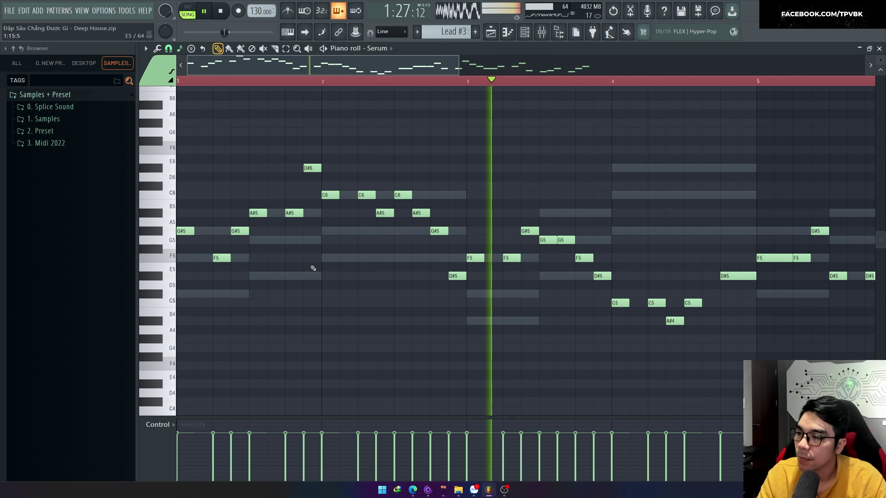
pyautogui.scroll(-2, 319, 277)
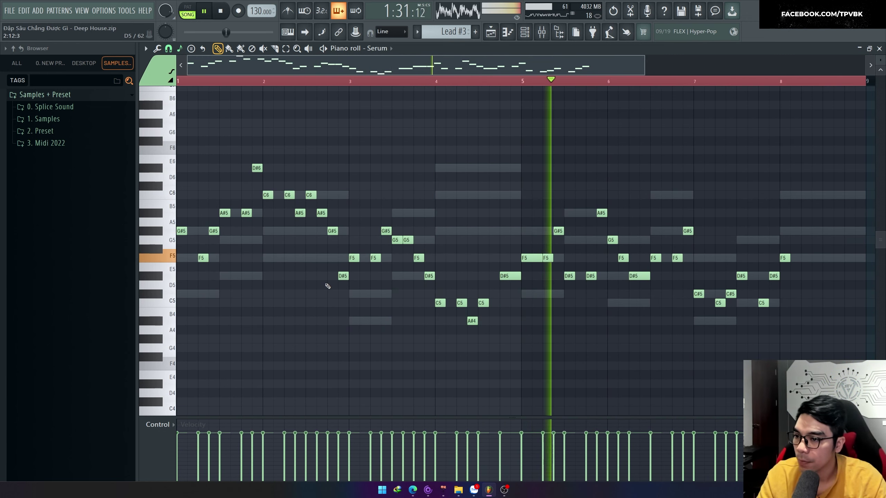
# Step: Set both delay times of the Serum #2 channel to 1/4, audition the change in the song, and close the synth
pyautogui.press('F6')
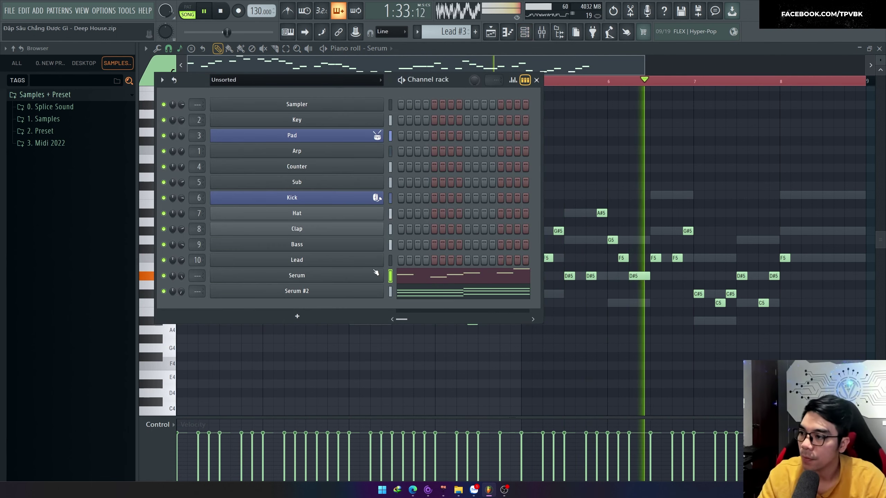
pyautogui.press('space')
pyautogui.click(314, 291)
pyautogui.click(497, 153)
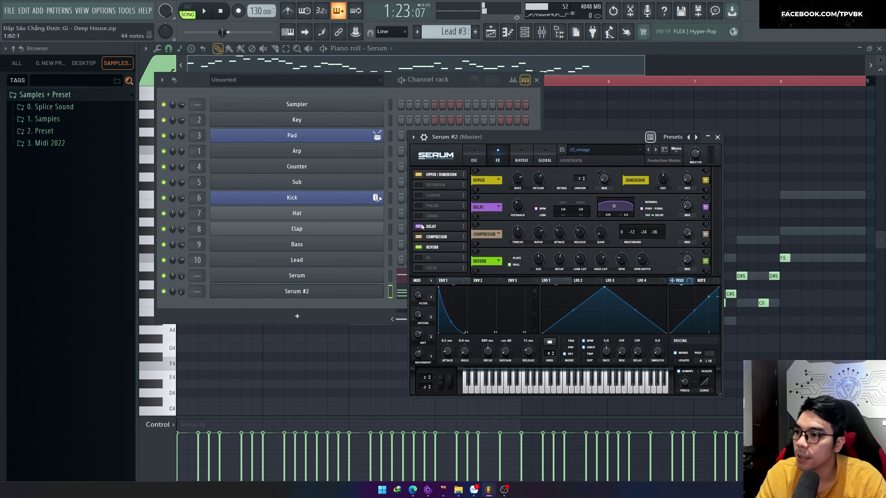
pyautogui.rightClick(689, 207)
pyautogui.click(579, 208)
pyautogui.moveTo(579, 209); pyautogui.dragTo(575, 210)
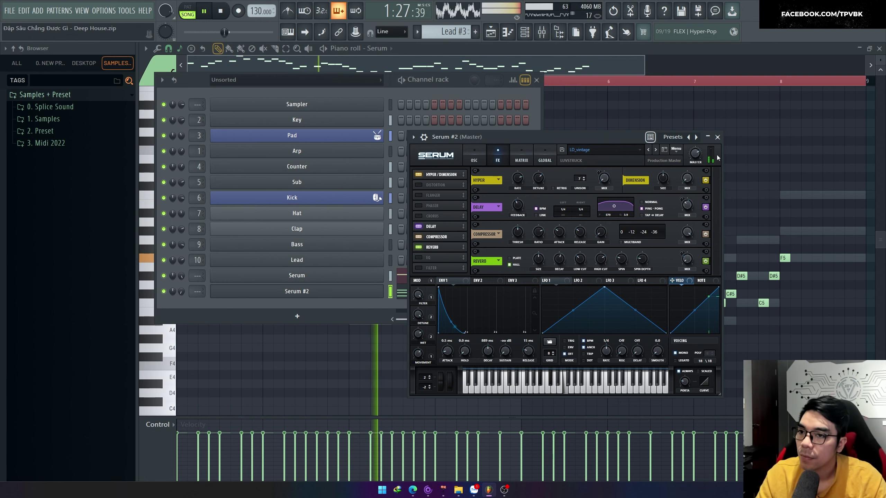
pyautogui.click(717, 137)
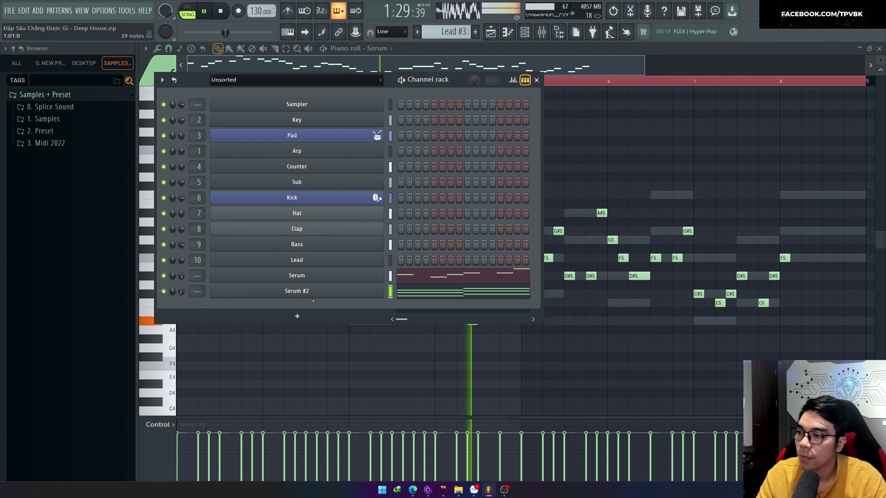
# Step: Set the Serum channel's delay to 1/4 on both sides with a 23% wet mix while auditioning the melody in pattern mode
pyautogui.click(286, 279)
pyautogui.click(479, 144)
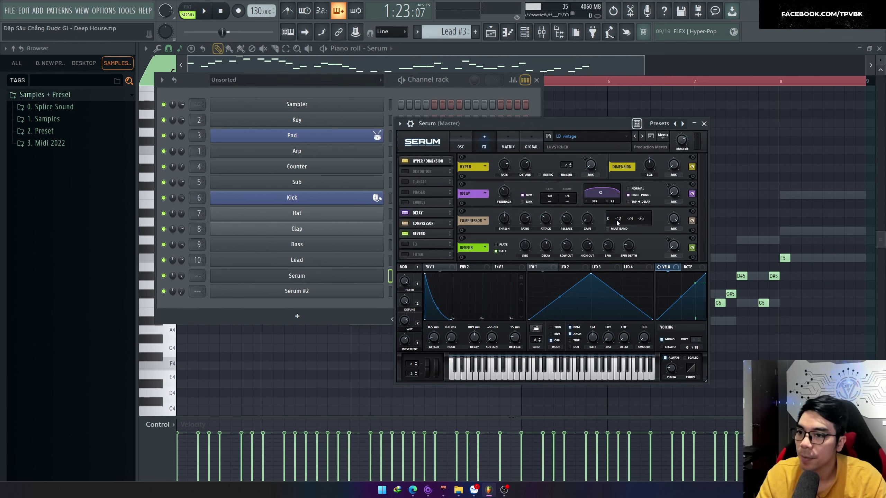
pyautogui.scroll(2, 674, 193)
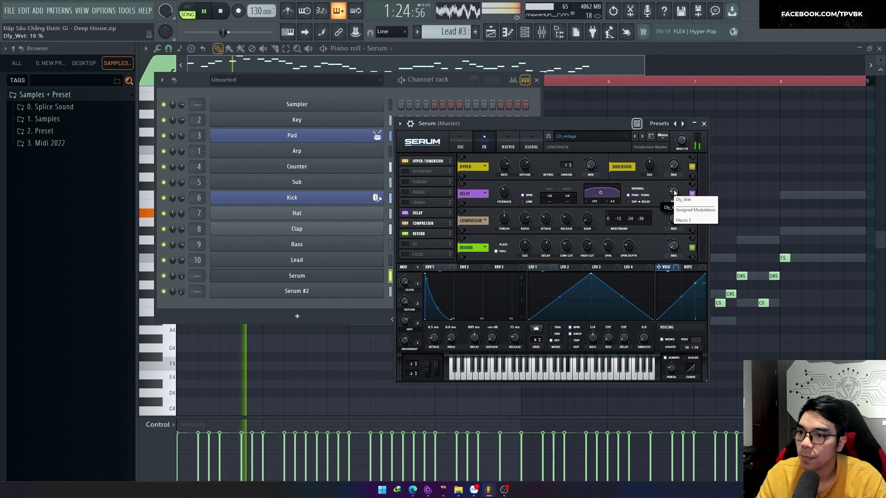
pyautogui.scroll(-1, 550, 196)
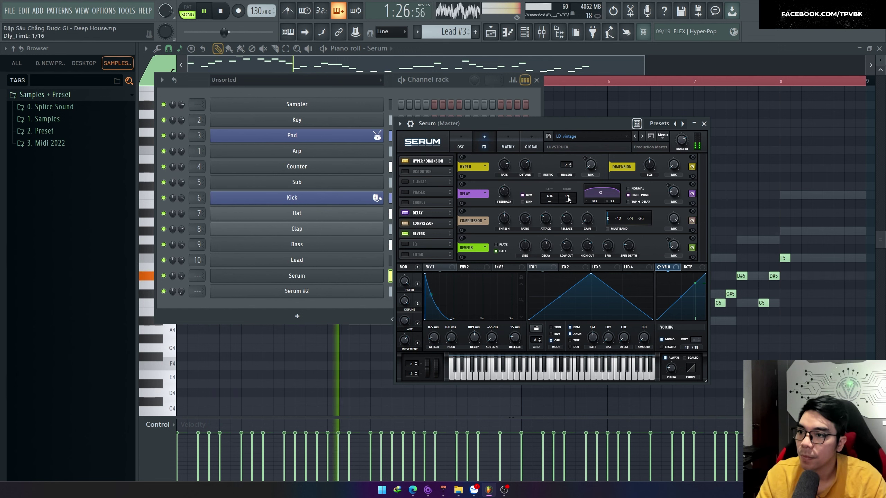
pyautogui.scroll(2, 554, 198)
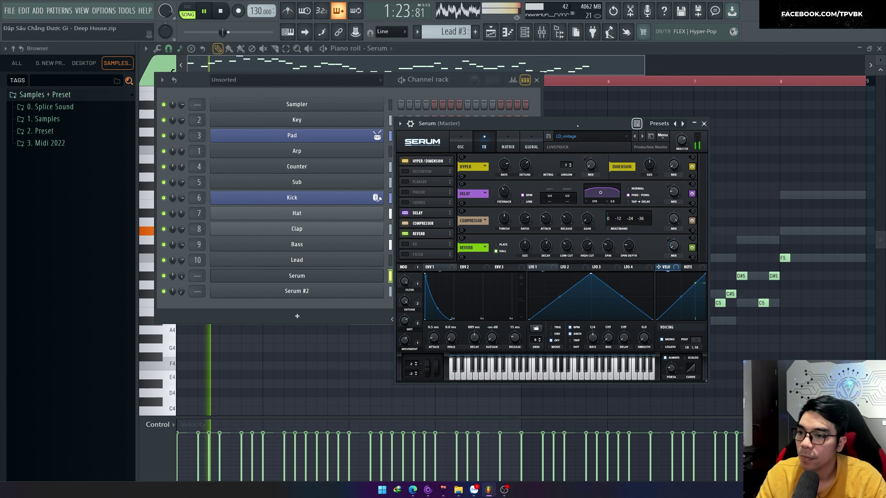
pyautogui.press('space')
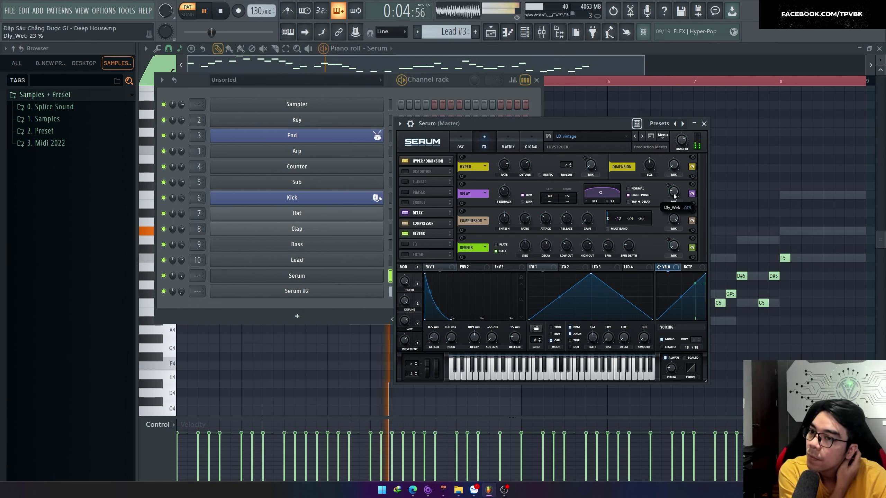
# Step: Set the Serum channel's filter cutoff to 161 Hz, and close the synth and the channel rack
pyautogui.click(461, 146)
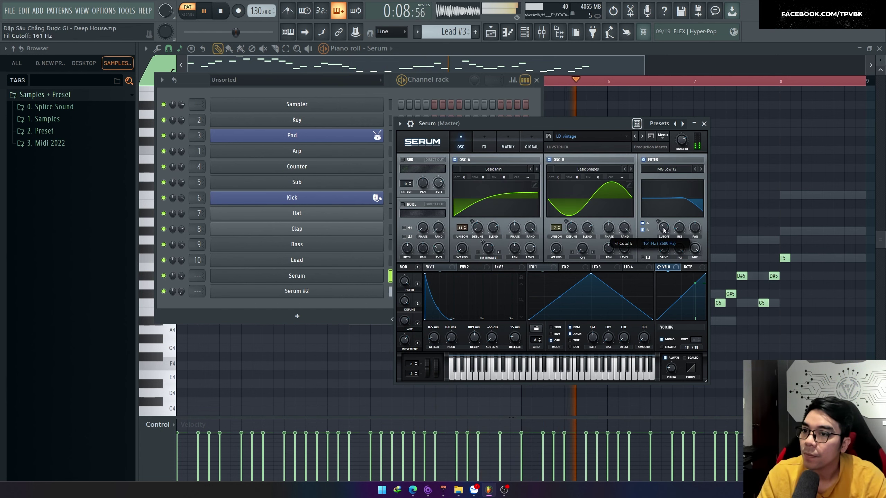
pyautogui.click(704, 123)
pyautogui.press('F6')
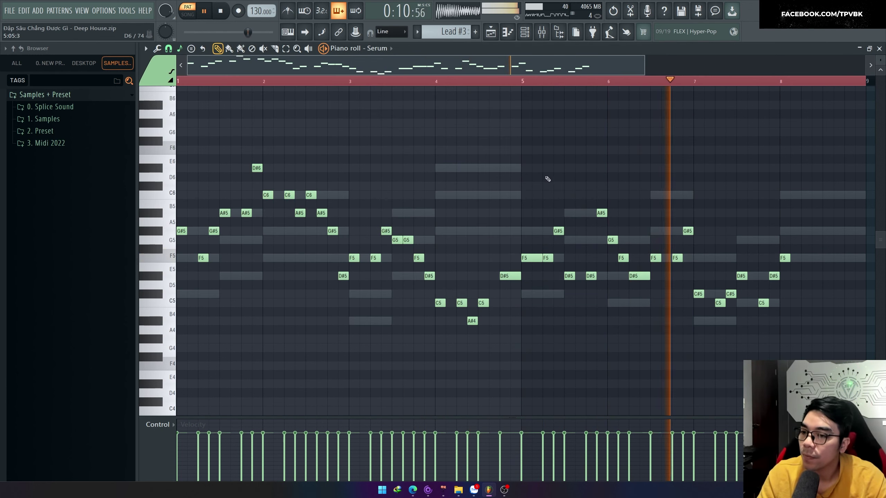
# Step: Add an F5 on beat 2 of bar 8 and play back the end of the melody
pyautogui.press('F6')
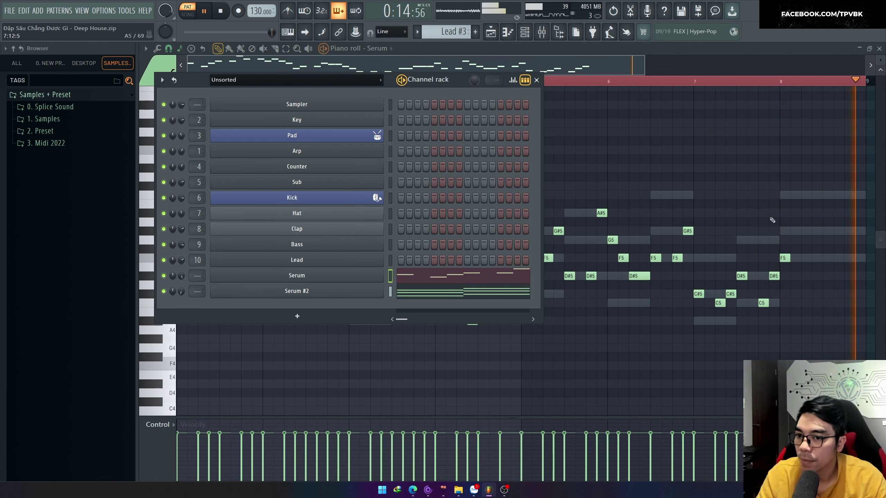
pyautogui.press('space')
pyautogui.press('F6')
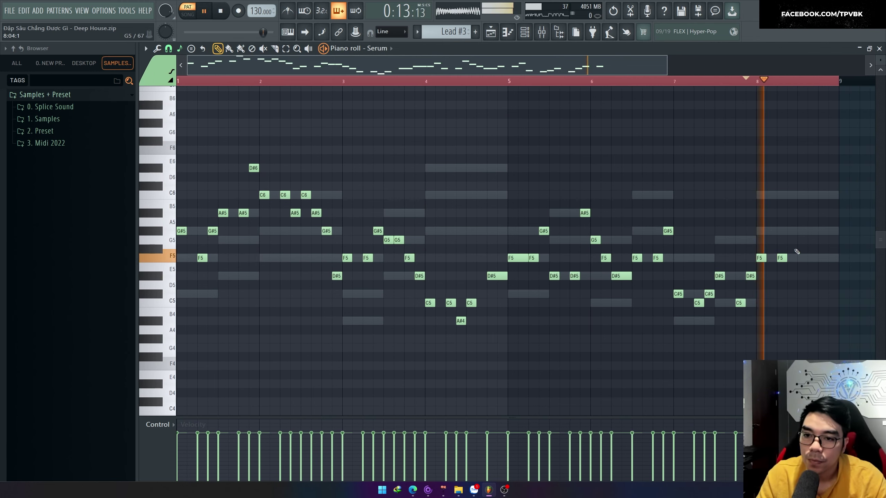
pyautogui.scroll(3, 795, 251)
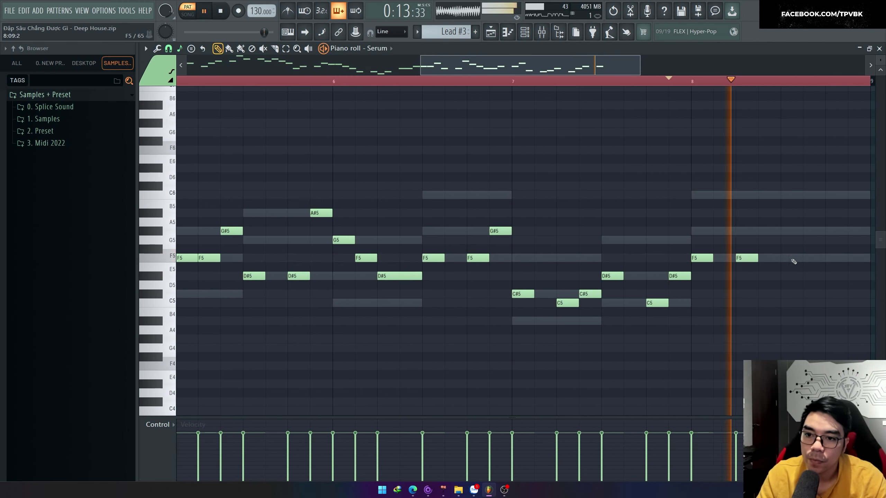
pyautogui.scroll(-3, 781, 258)
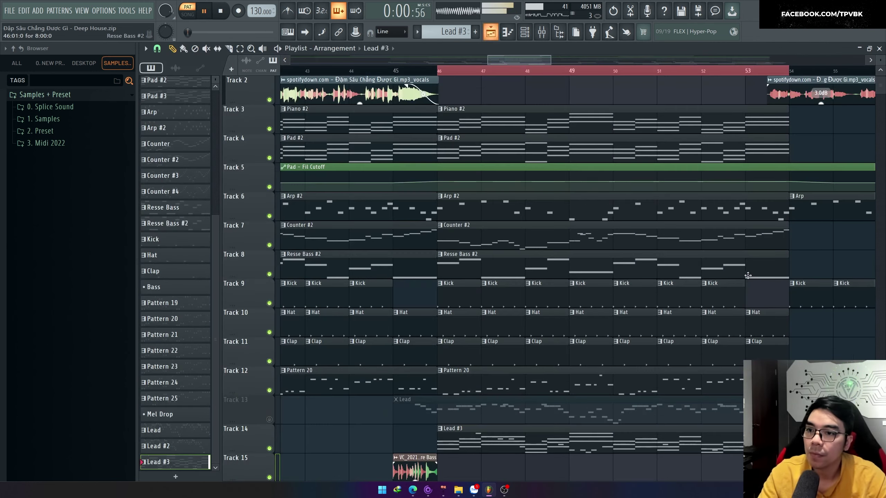
# Step: Play the arrangement with the new lead, stop, and route the Serum channel to mixer track 12
pyautogui.press('space')
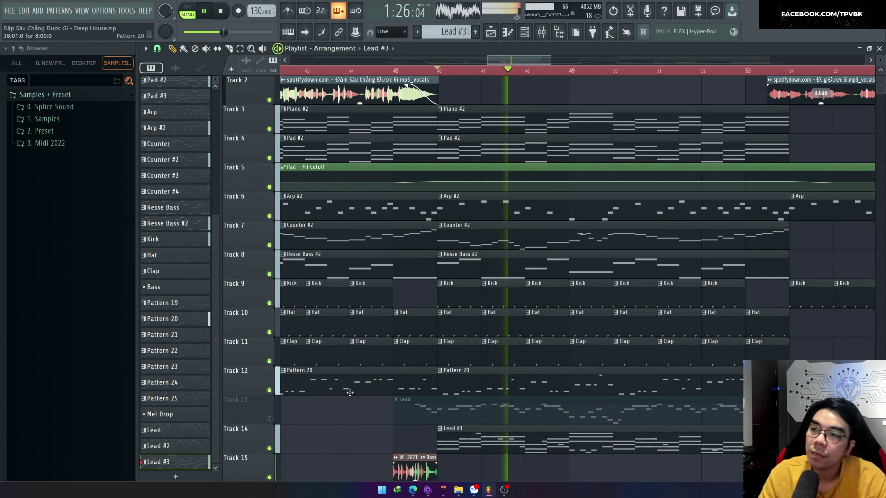
pyautogui.press('F9')
pyautogui.press('space')
pyautogui.press('F6')
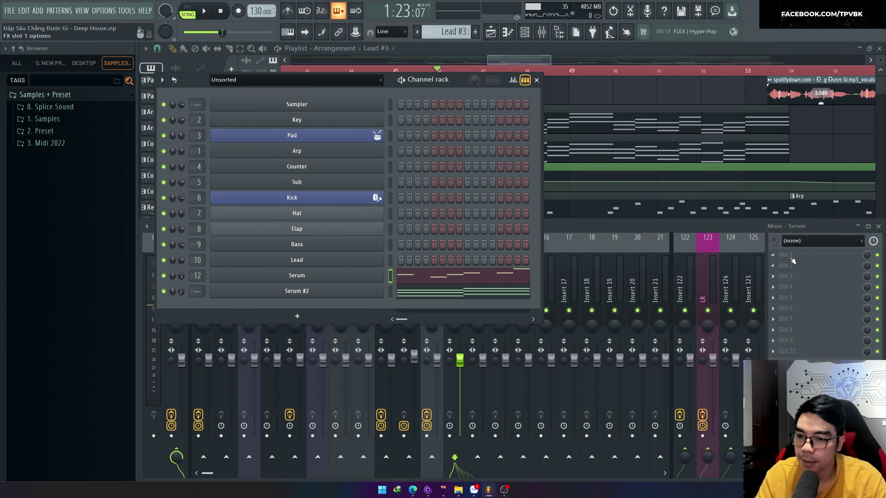
# Step: Load Kickstart 2 in the first effect slot of the Serum mixer track and lower the track's volume to 95% (-1.1 dB)
pyautogui.click(793, 259)
pyautogui.press('space')
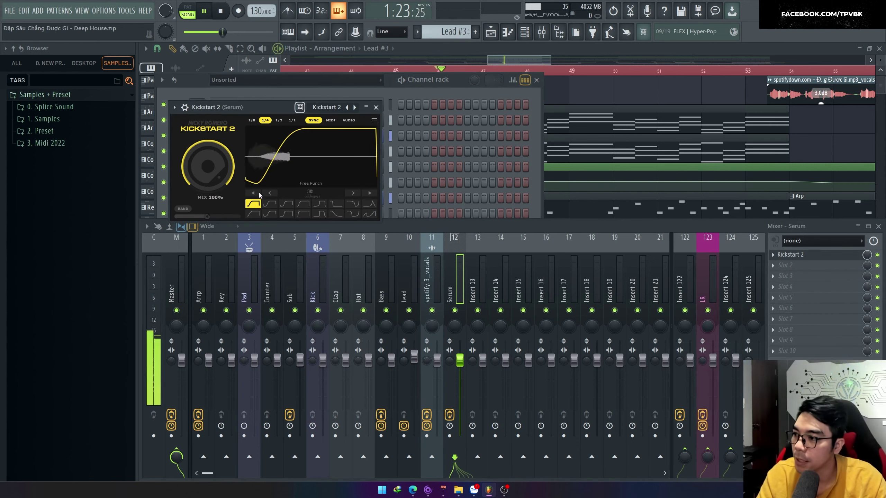
pyautogui.click(376, 107)
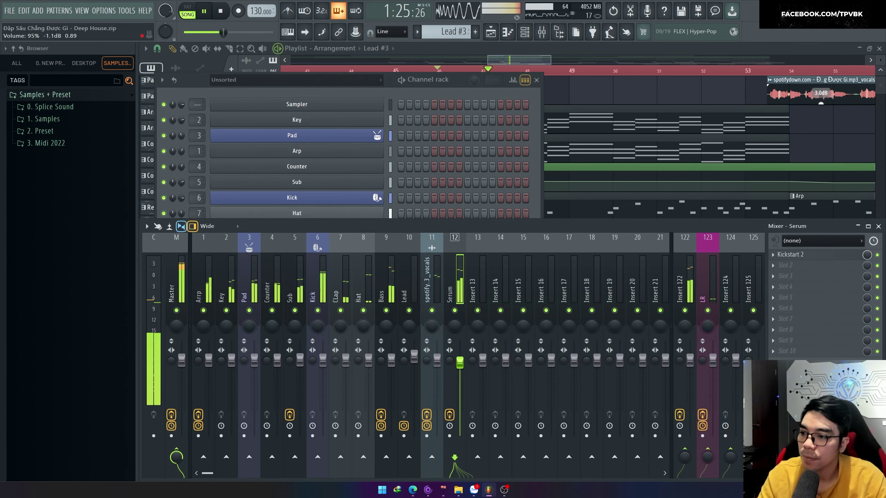
# Step: Play the arrangement from bar 41, temporarily muting the vocal track, and clear the clip selection
pyautogui.press('F5')
pyautogui.scroll(-2, 614, 103)
pyautogui.click(269, 99)
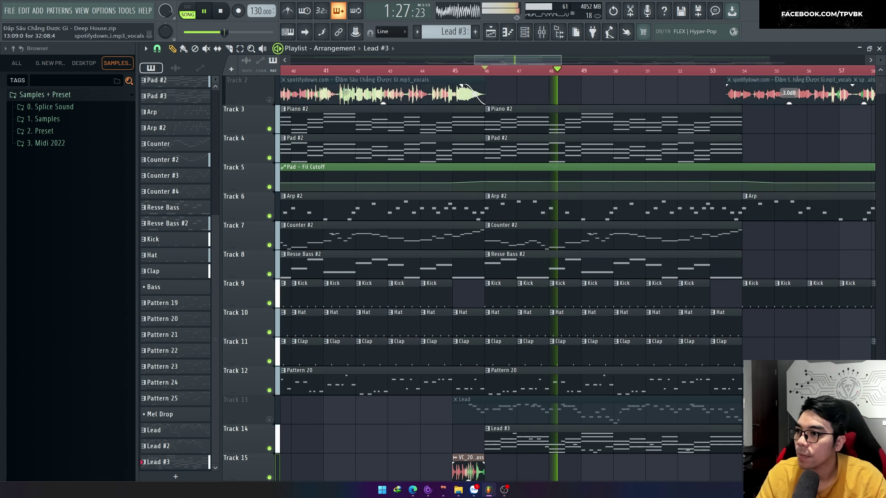
pyautogui.scroll(-2, 345, 93)
pyautogui.click(349, 72)
pyautogui.hotkey('ctrl', 'a')
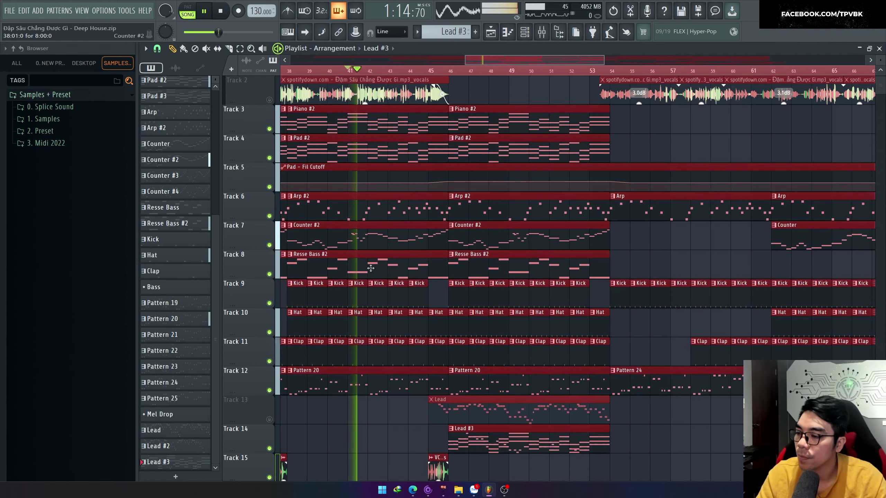
pyautogui.scroll(3, 409, 172)
pyautogui.click(269, 100)
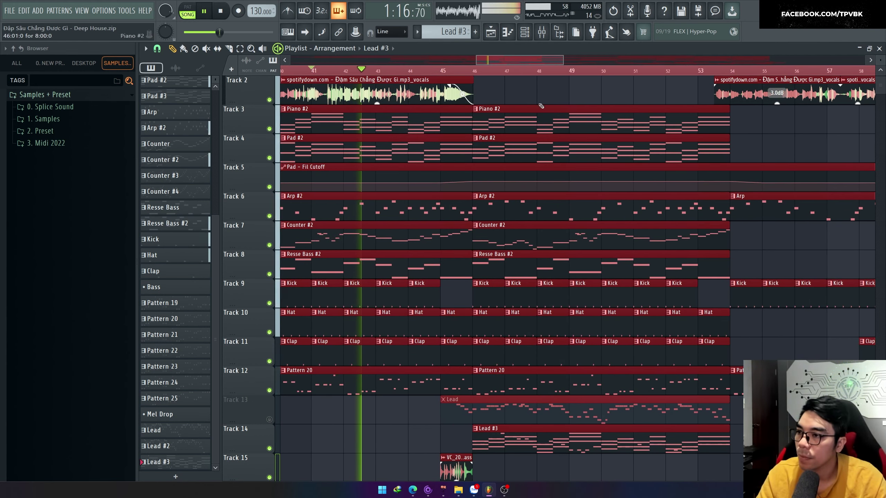
pyautogui.keyDown('ctrl'); pyautogui.click(543, 96); pyautogui.keyUp('ctrl')
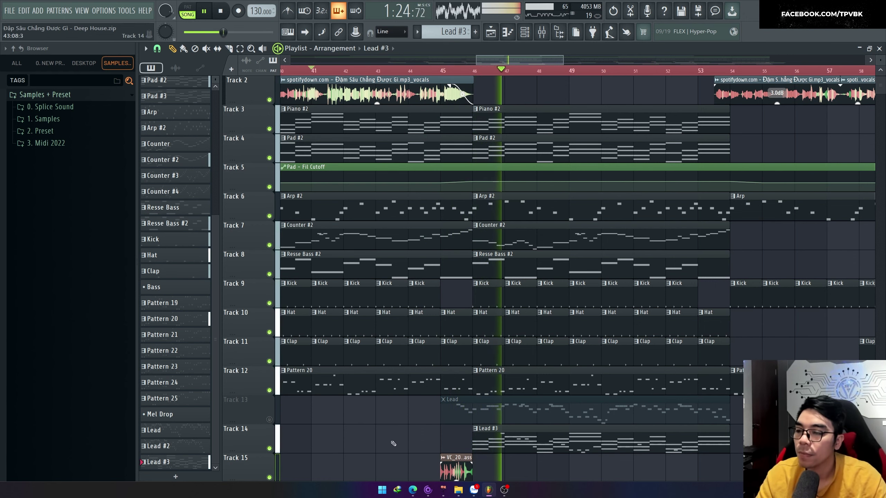
# Step: Move the KSHMR_Sweep_Down_02 clip on track 20 and the Crash 009 clip on track 16 earlier so both end at bar 46
pyautogui.keyDown('ctrl'); pyautogui.scroll(2, 509, 357); pyautogui.keyUp('ctrl')
pyautogui.scroll(-5, 411, 413)
pyautogui.keyDown('ctrl'); pyautogui.scroll(1, 430, 398); pyautogui.keyUp('ctrl')
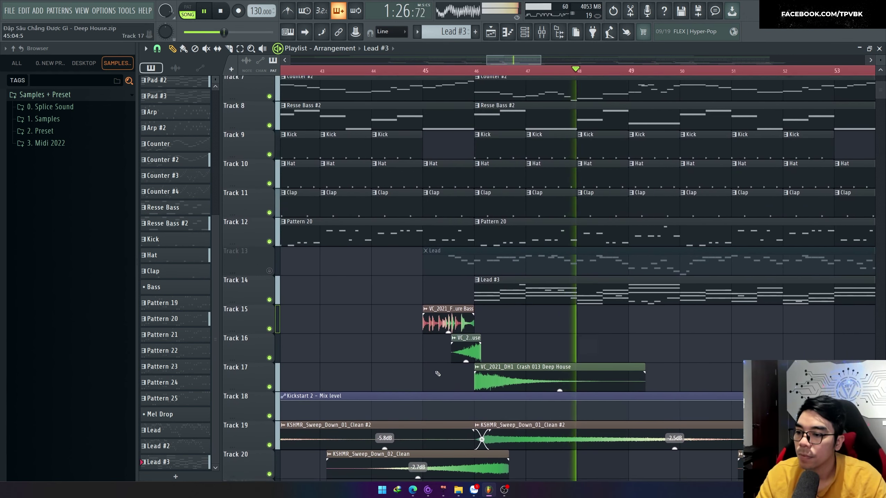
pyautogui.scroll(-2, 436, 383)
pyautogui.moveTo(477, 416); pyautogui.dragTo(442, 416)
pyautogui.moveTo(469, 298); pyautogui.dragTo(463, 298)
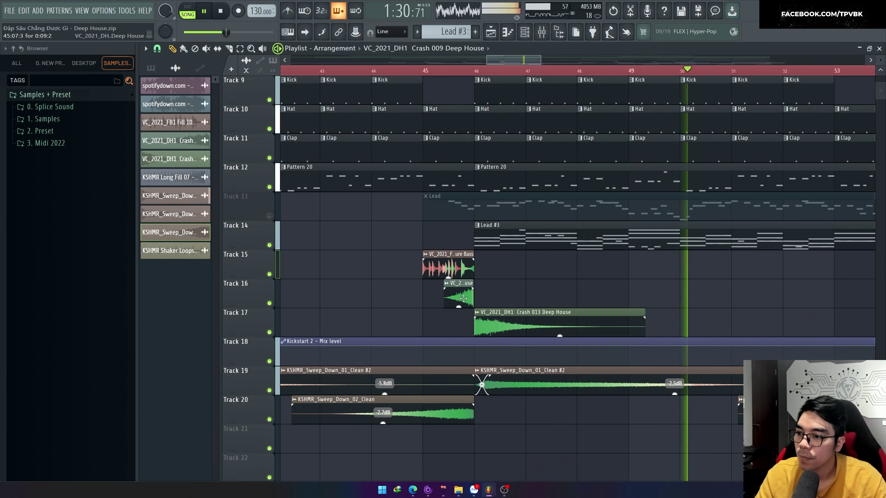
pyautogui.keyDown('ctrl'); pyautogui.scroll(1, 485, 328); pyautogui.keyUp('ctrl')
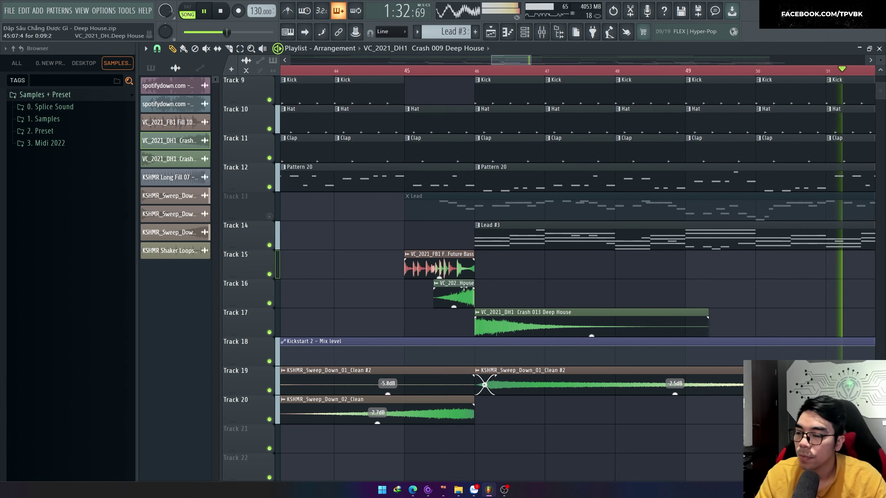
pyautogui.keyDown('ctrl'); pyautogui.scroll(-2, 489, 290); pyautogui.keyUp('ctrl')
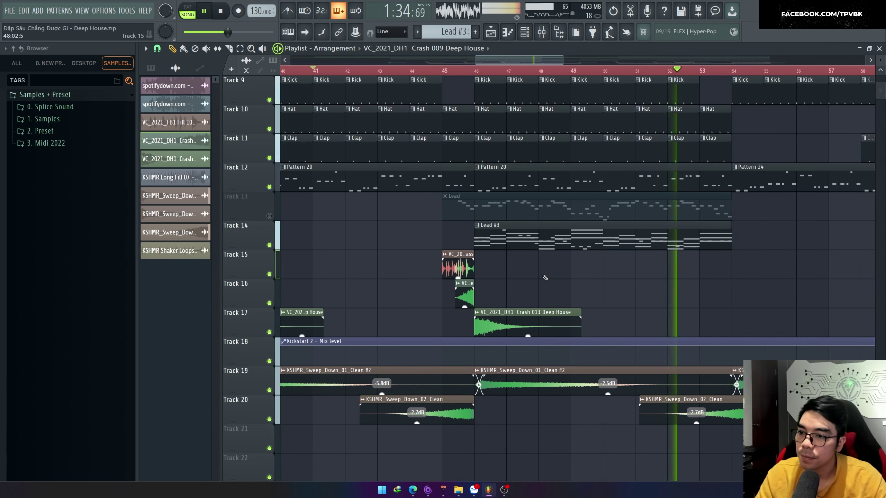
# Step: Open the Lead #3 clip's Serum notes in the piano roll, stop playback, and set the grid snap to Step
pyautogui.doubleClick(548, 240)
pyautogui.keyDown('ctrl'); pyautogui.scroll(-2, 346, 236); pyautogui.keyUp('ctrl')
pyautogui.press('space')
pyautogui.keyDown('ctrl'); pyautogui.scroll(3, 200, 216); pyautogui.keyUp('ctrl')
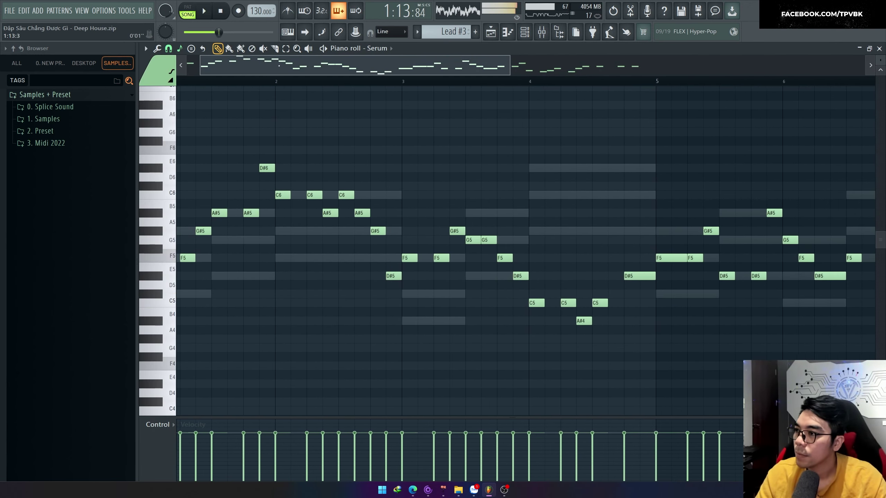
pyautogui.click(169, 48)
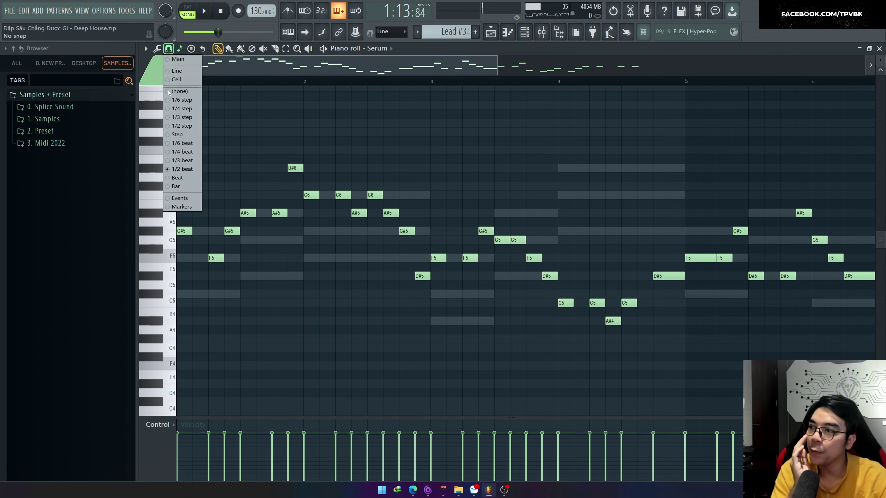
pyautogui.click(180, 135)
pyautogui.keyDown('ctrl'); pyautogui.scroll(3, 191, 86); pyautogui.keyUp('ctrl')
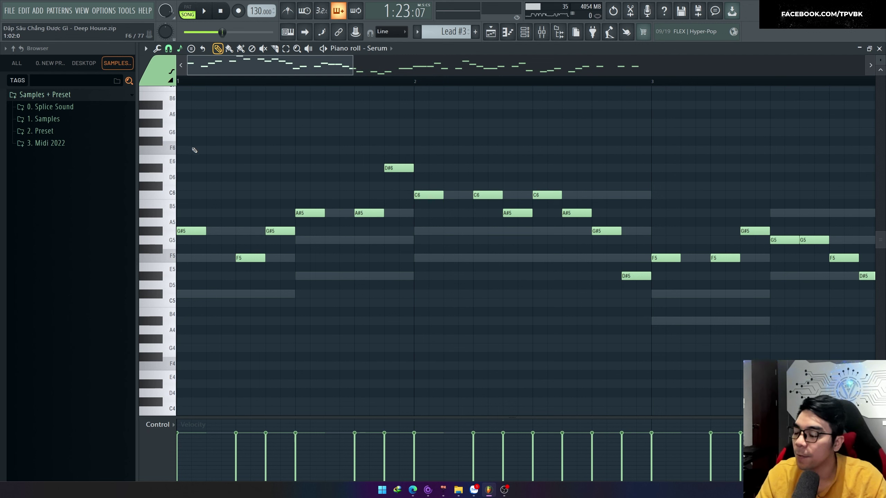
# Step: Add a one-step G#5 right before the F5 on beat 2 of bar 1 and play back the opening phrase
pyautogui.press('space')
pyautogui.press('space')
pyautogui.click(222, 231)
pyautogui.press('space')
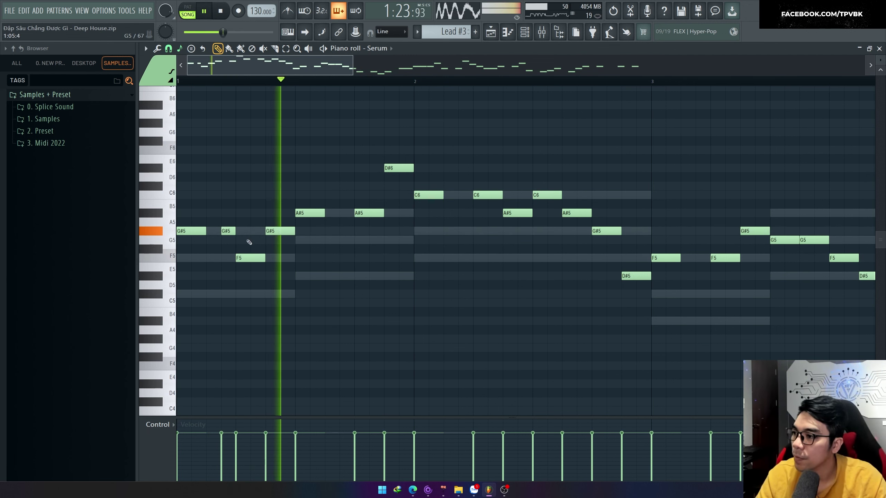
pyautogui.press('space')
pyautogui.press('space')
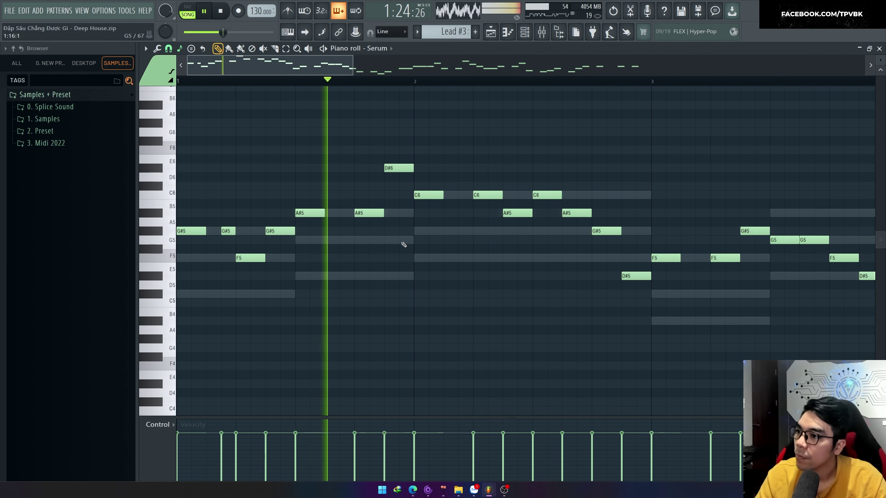
pyautogui.press('space')
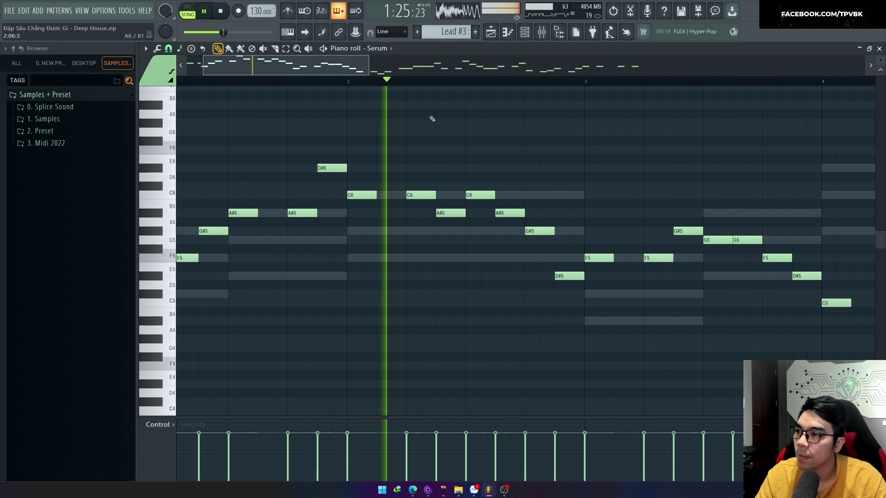
pyautogui.press('space')
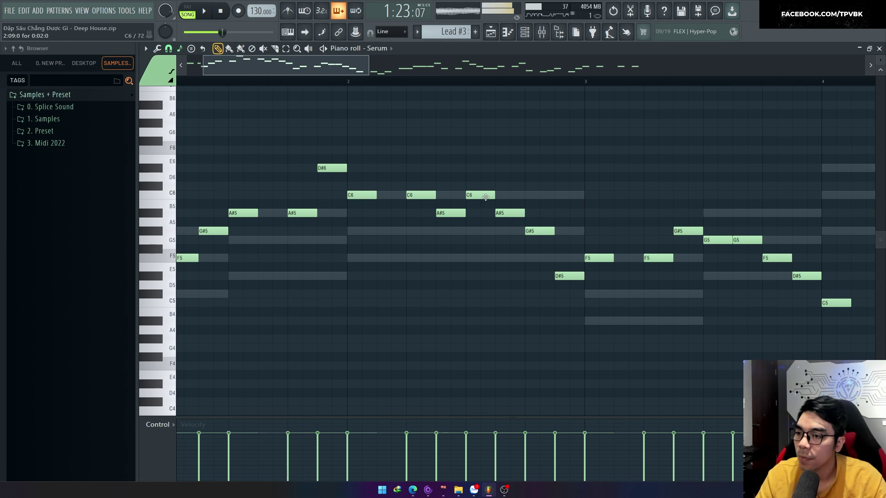
# Step: Add a one-step C6 half a beat after beat 3 of bar 2, shorten the following A#5 to one step, and play the phrase
pyautogui.click(502, 196)
pyautogui.moveTo(510, 213)
pyautogui.mouseDown()
pyautogui.moveTo(524, 213)
pyautogui.moveTo(509, 195)
pyautogui.mouseUp()
pyautogui.scroll(-2, 518, 172)
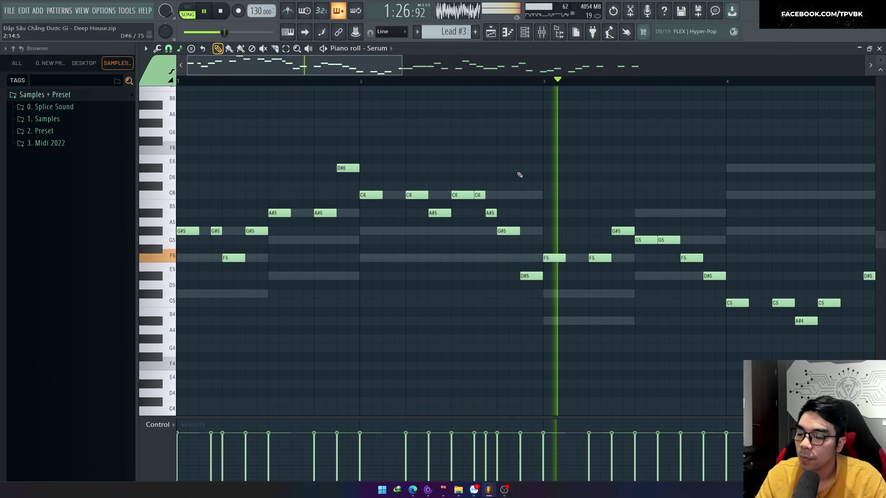
# Step: Add a one-step D#5 right before the second F5 of bar 3 while the phrase plays
pyautogui.scroll(1, 544, 245)
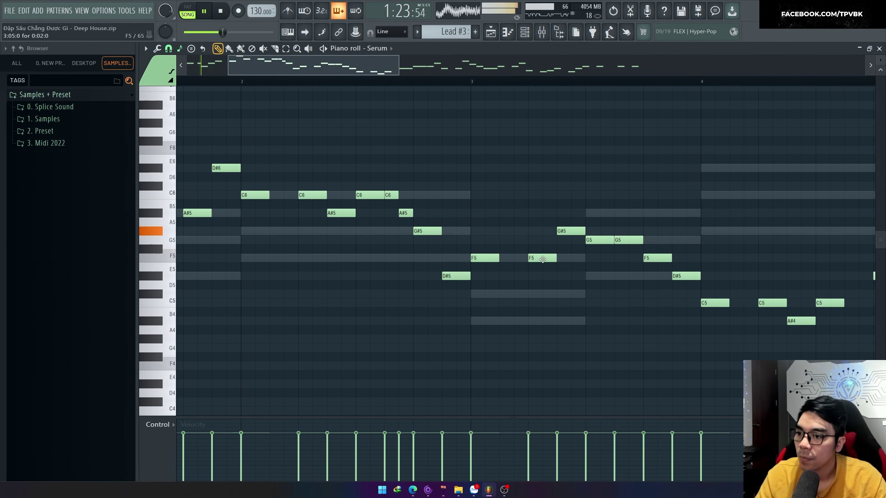
pyautogui.scroll(-2, 484, 208)
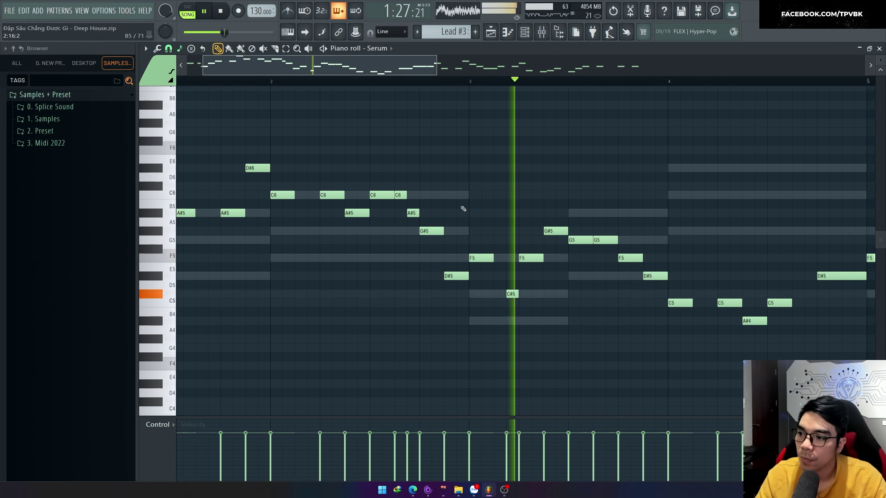
pyautogui.scroll(-1, 504, 275)
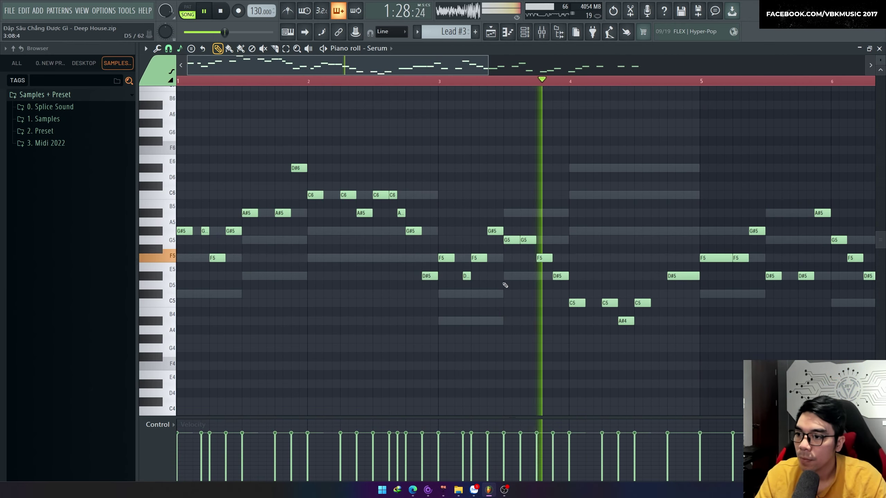
# Step: Shorten the second G5 of bar 3 to one step, add another one-step G5 right after it, and play bar 3
pyautogui.click(539, 240)
pyautogui.moveTo(533, 243); pyautogui.dragTo(527, 241)
pyautogui.press('space')
pyautogui.scroll(2, 533, 242)
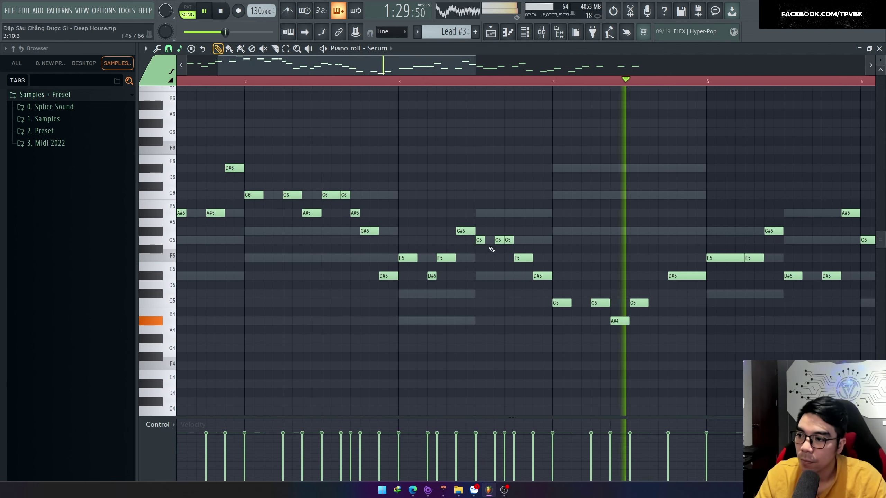
pyautogui.scroll(-2, 457, 132)
pyautogui.click(418, 82)
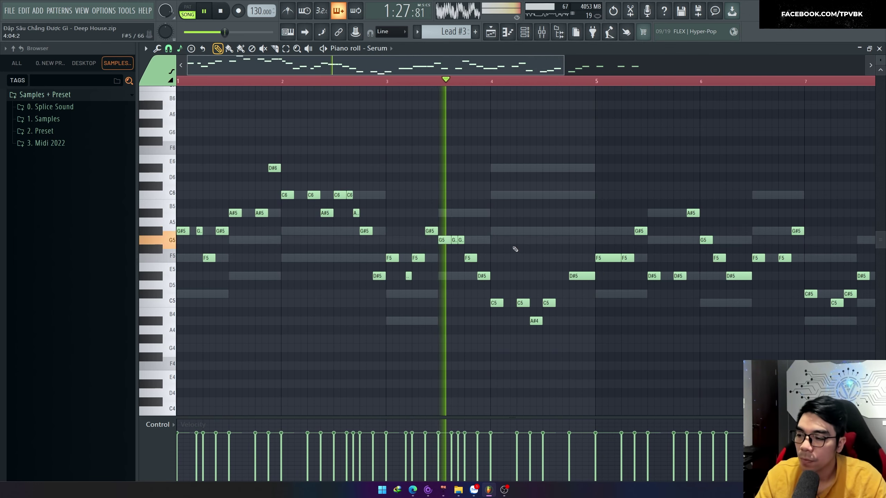
# Step: Move the A#4 in bar 4 one step later, playing the phrase to check its timing
pyautogui.scroll(2, 512, 248)
pyautogui.scroll(-2, 495, 185)
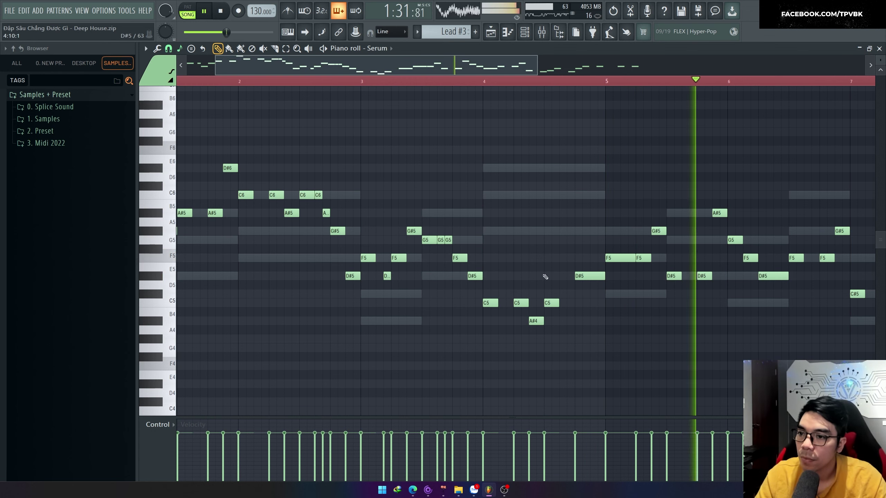
pyautogui.scroll(-2, 593, 273)
pyautogui.press('space')
pyautogui.press('space')
pyautogui.scroll(3, 501, 248)
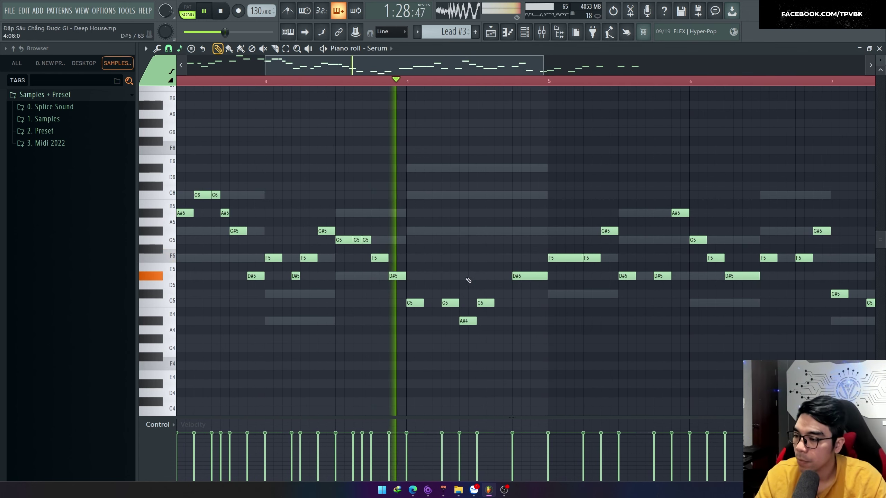
pyautogui.scroll(2, 471, 282)
pyautogui.press('space')
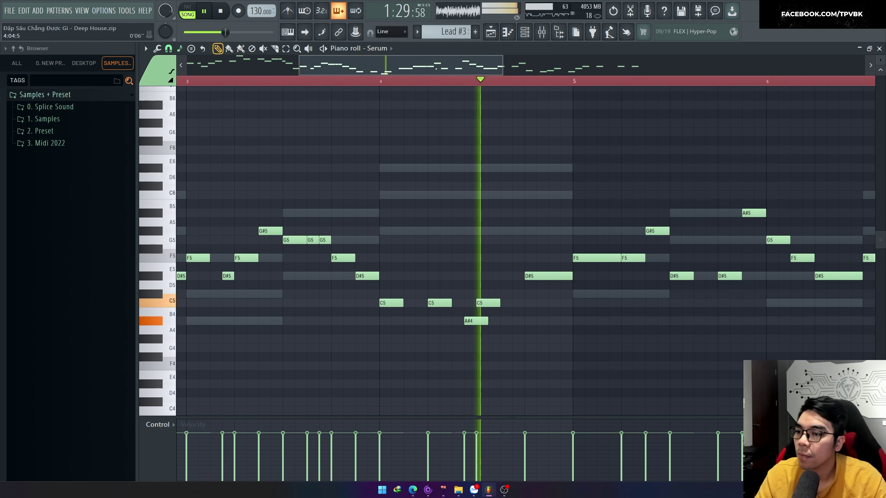
pyautogui.press('space')
# Step: Add a two-step C#5 between the last C5 and the D#5 of bar 4, and play the melody through bar 8
pyautogui.moveTo(511, 277); pyautogui.dragTo(511, 295)
pyautogui.press('space')
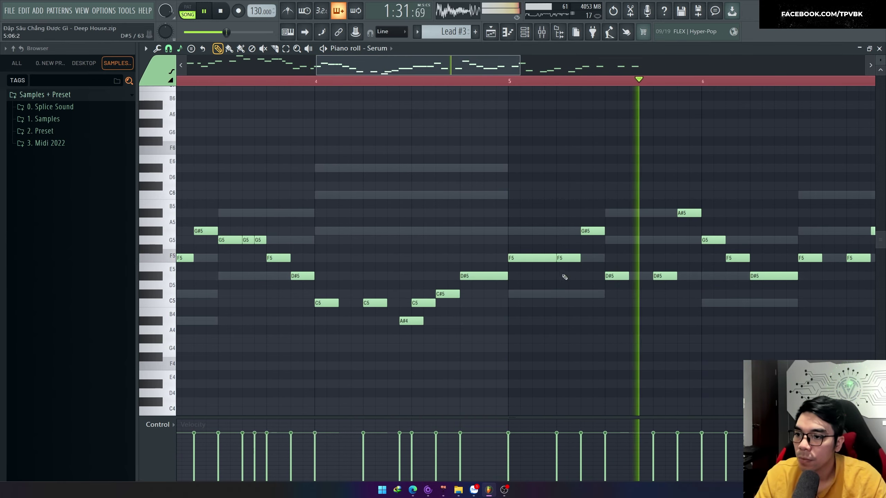
pyautogui.scroll(-3, 619, 290)
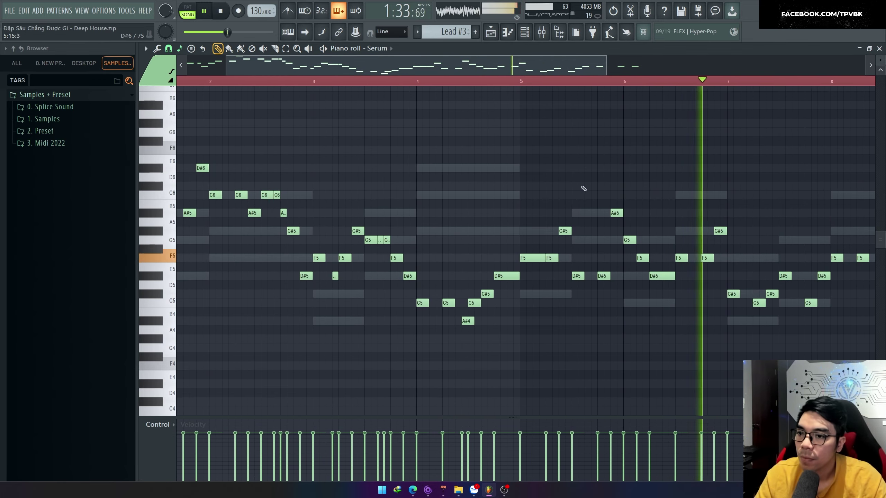
pyautogui.scroll(2, 583, 187)
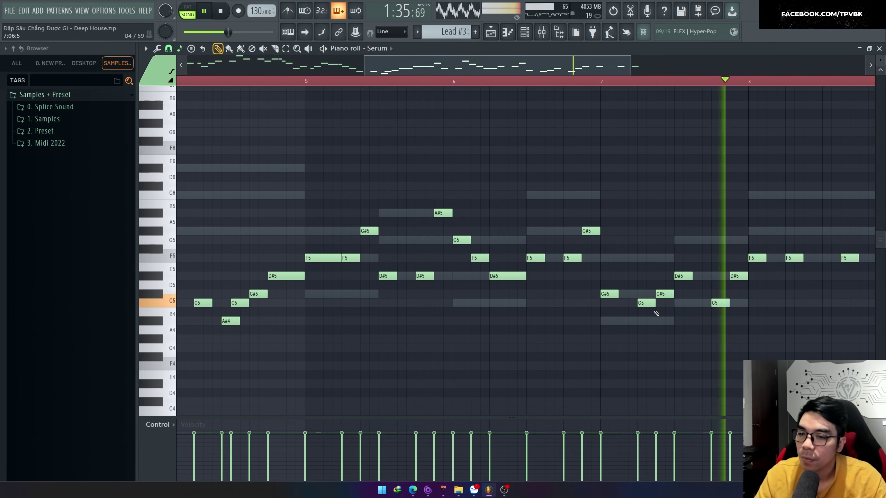
pyautogui.scroll(-2, 655, 316)
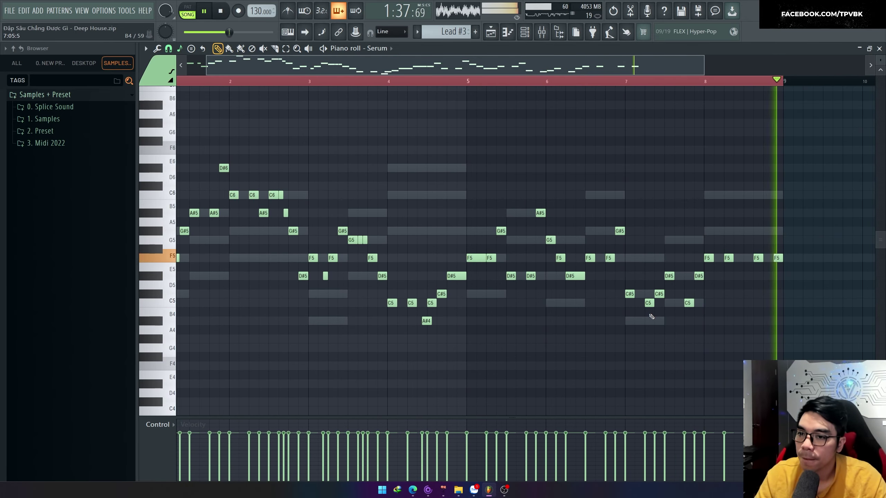
# Step: Return to the playlist, mute the Lead #3 track 14, and unmute the original Lead track 13
pyautogui.press('F5')
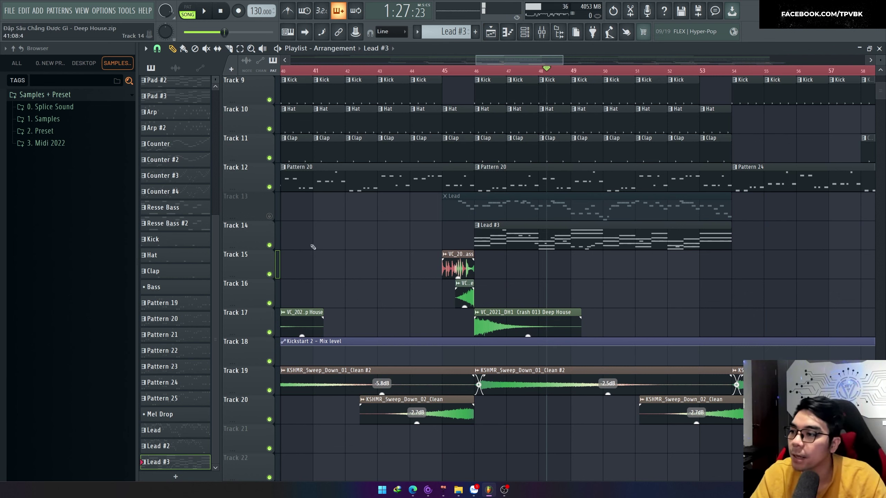
pyautogui.click(269, 246)
pyautogui.click(269, 216)
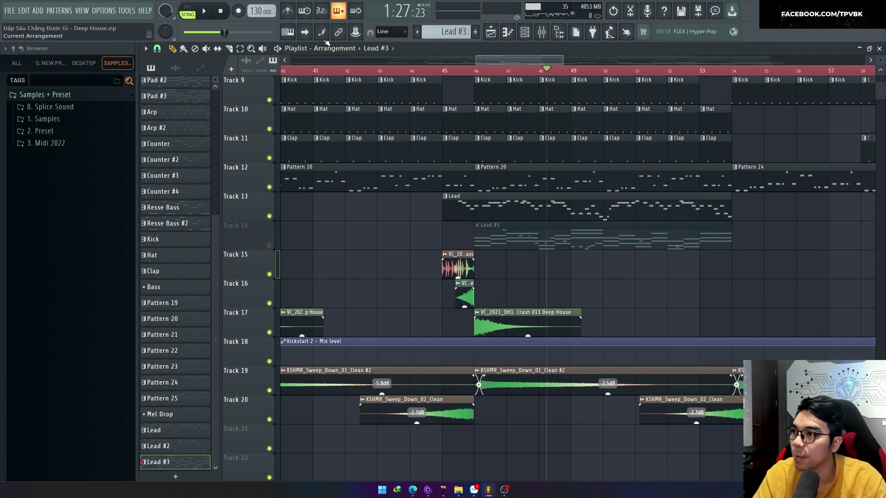
# Step: Set the project tempo to 105 BPM and play the arrangement from bar 44
pyautogui.rightClick(261, 14)
pyautogui.click(250, 14)
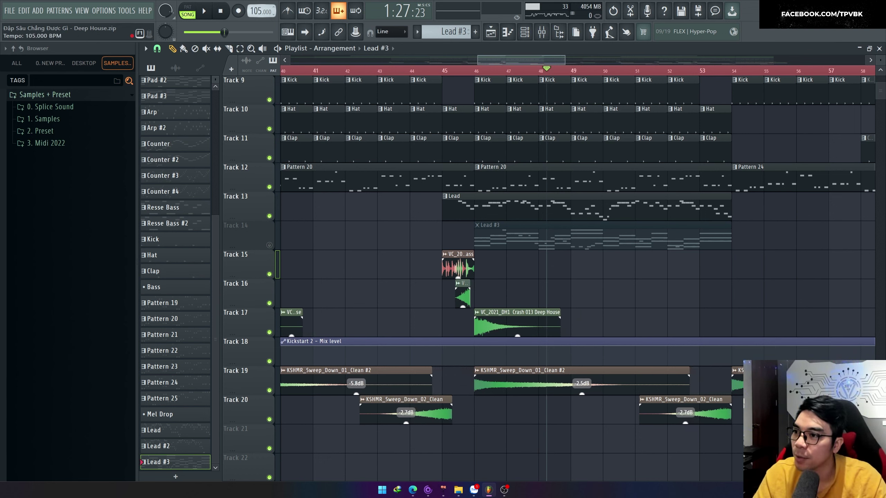
pyautogui.click(453, 276)
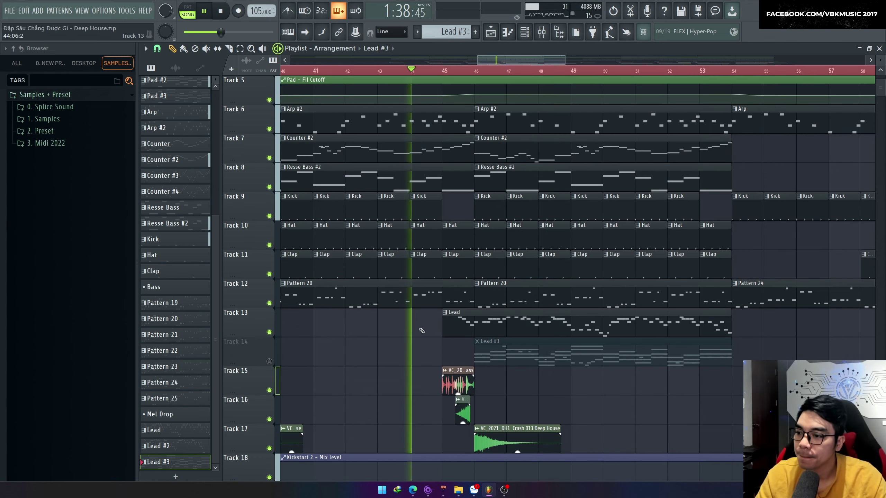
pyautogui.scroll(2, 376, 346)
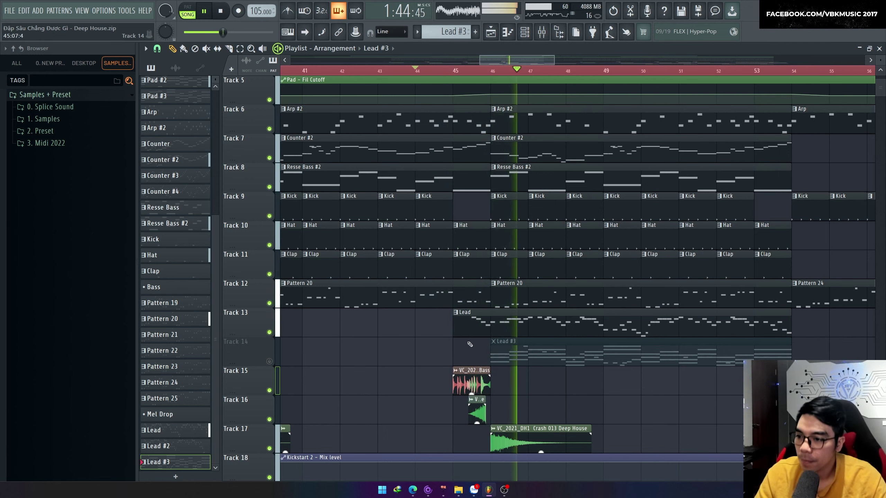
# Step: Open the track 13 Lead clip in the piano roll and examine its notes and rhythm during playback
pyautogui.doubleClick(507, 333)
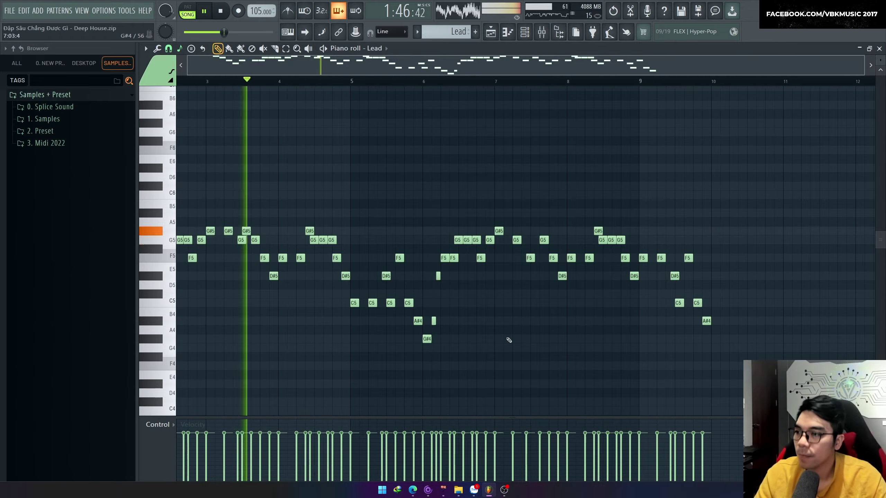
pyautogui.scroll(3, 297, 320)
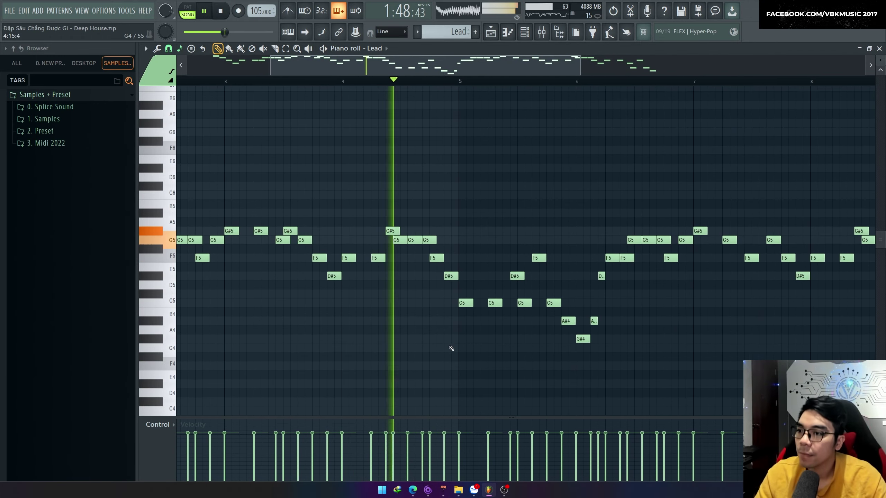
pyautogui.scroll(-2, 450, 349)
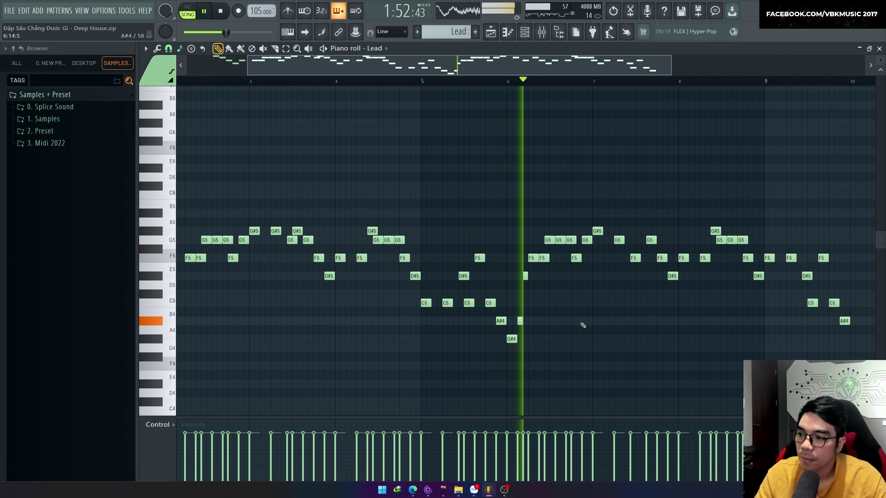
pyautogui.scroll(-2, 508, 118)
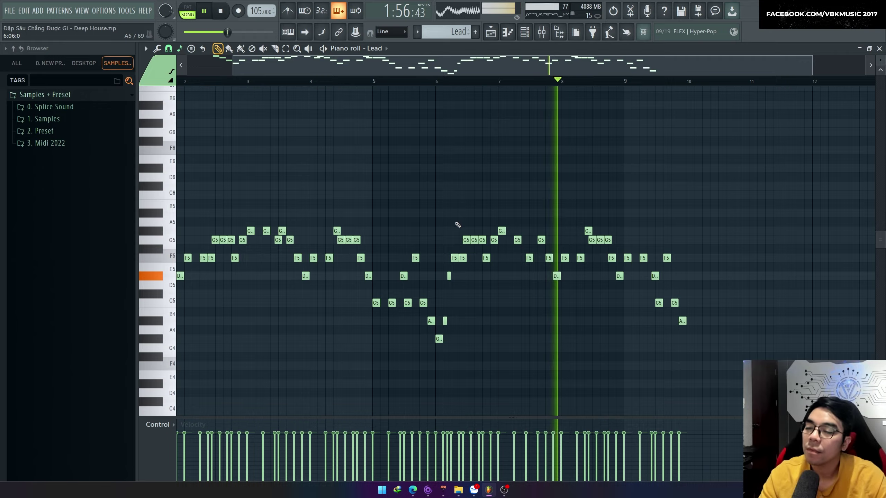
# Step: Return to the playlist and play from about bar 92 to examine how the Lead and Lead #2 clips close the arrangement
pyautogui.press('F5')
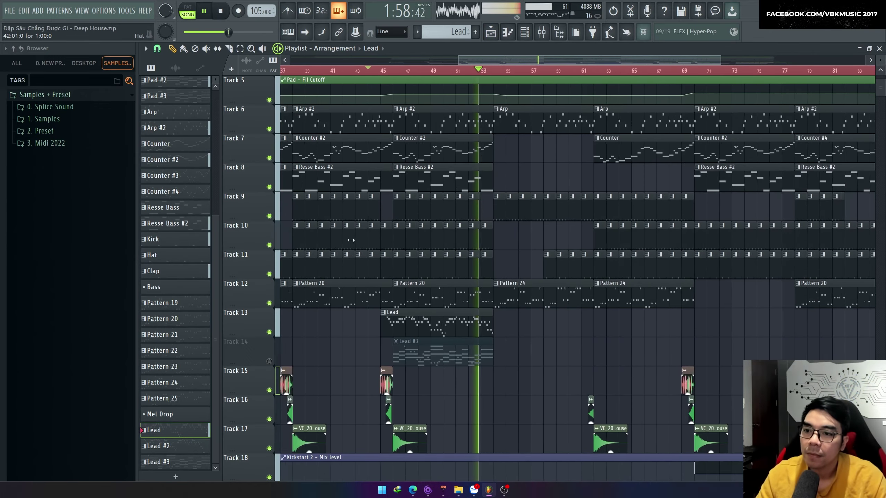
pyautogui.scroll(-3, 572, 234)
pyautogui.scroll(2, 816, 226)
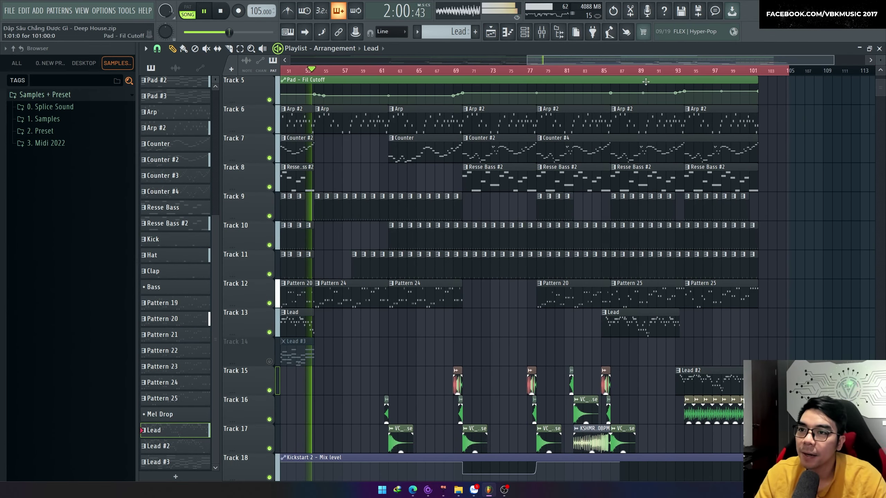
pyautogui.click(666, 71)
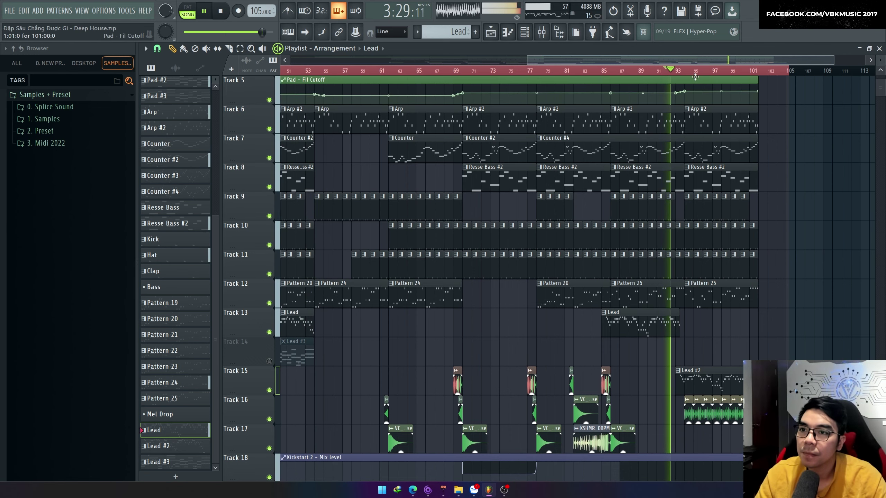
pyautogui.scroll(3, 702, 253)
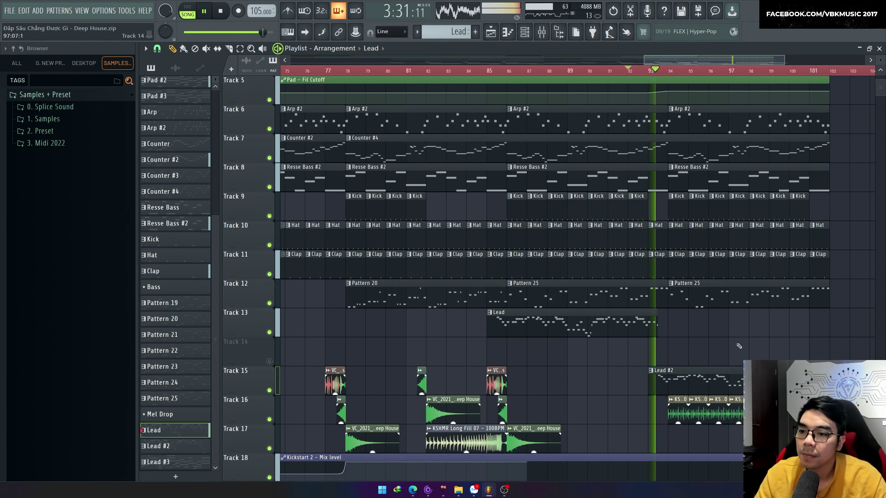
pyautogui.scroll(-2, 756, 354)
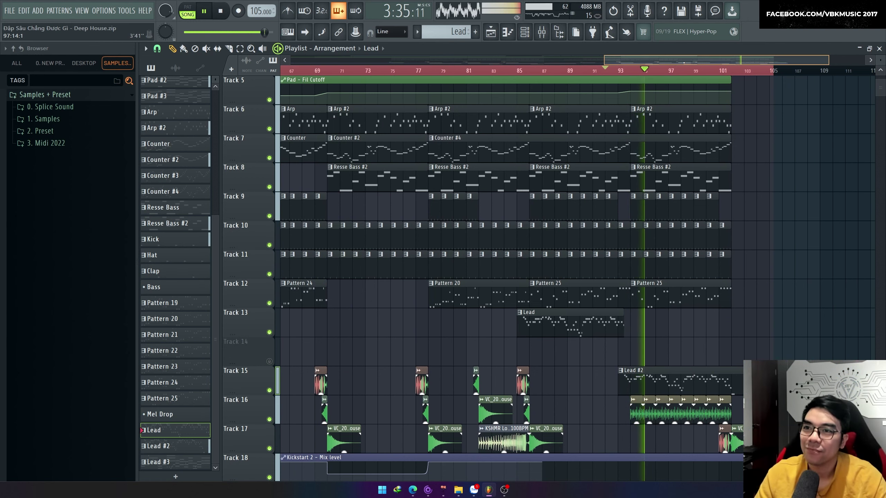
pyautogui.scroll(2, 690, 243)
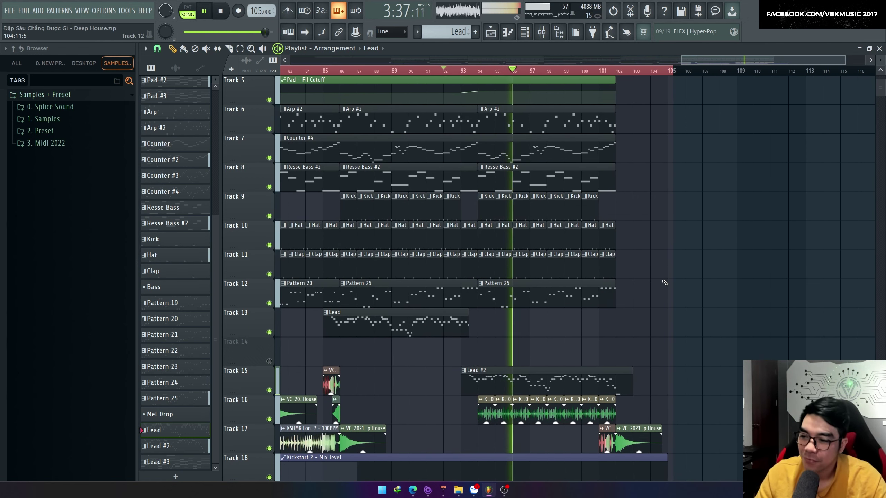